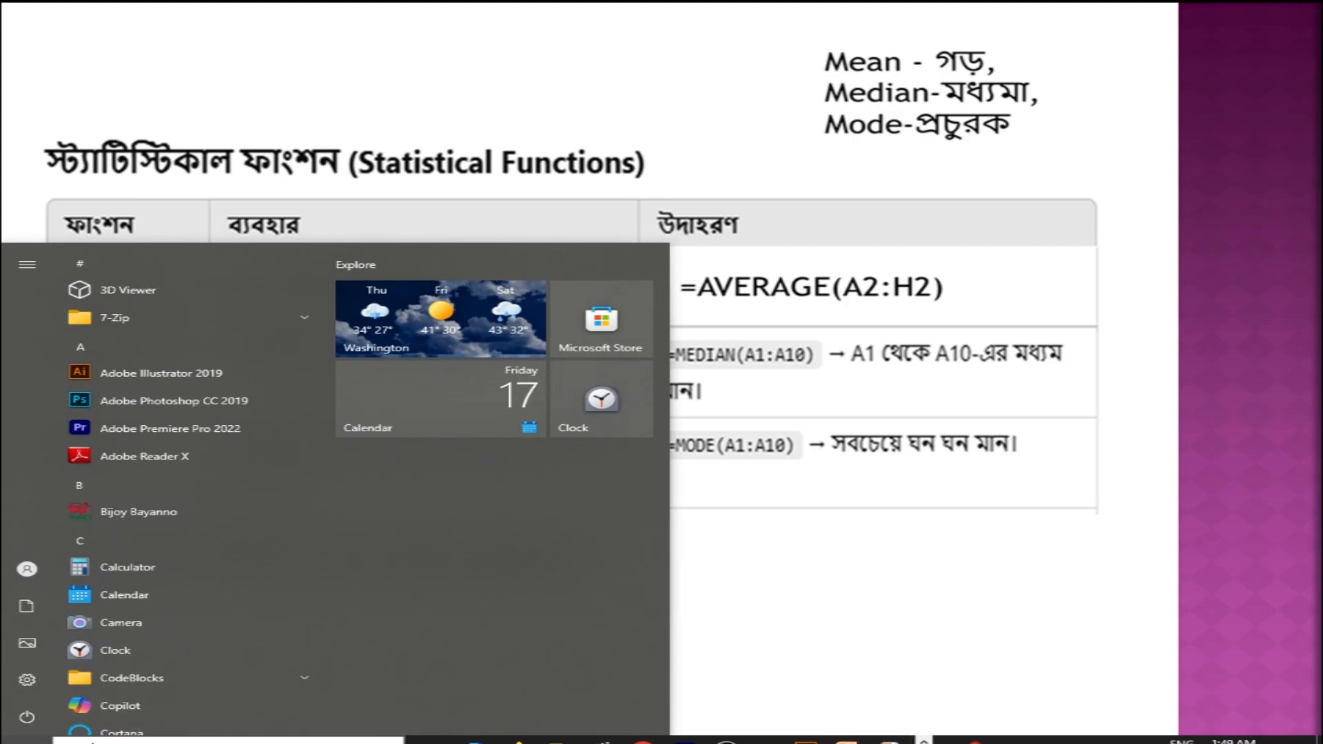
- Switch to the Ms Excel-004.xlsx workbook, float its window below the slide's AVERAGE example, and enter =AVERAGE(A3:A13) in cell A15
left_click(706, 741)
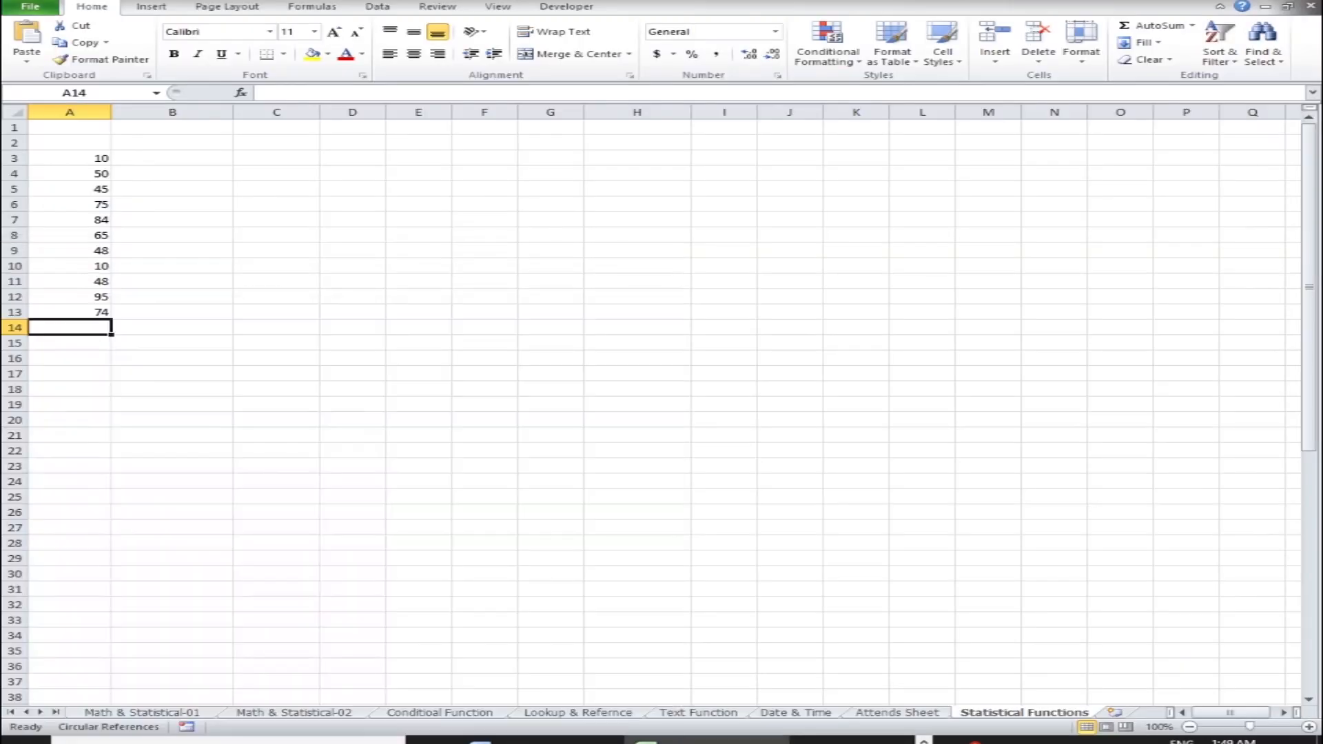
left_click_drag(529, 0, 593, 331)
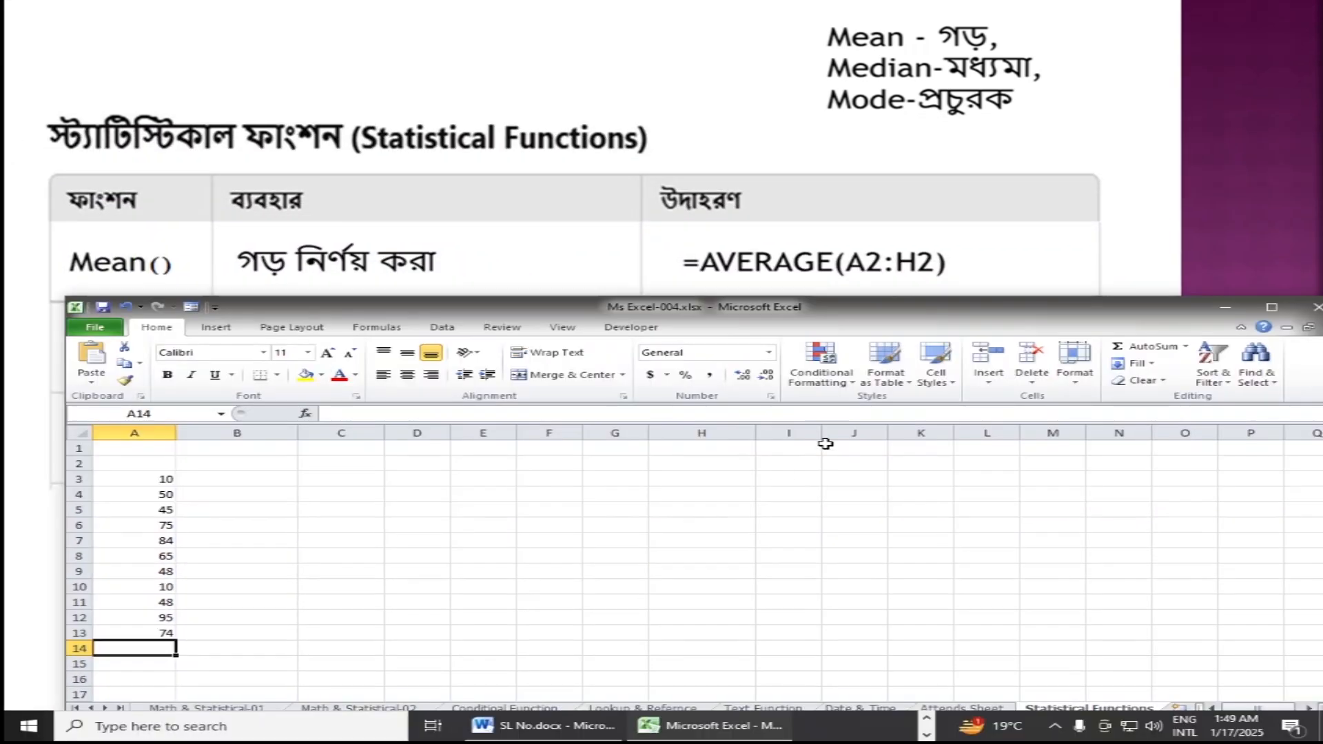
key("Down")
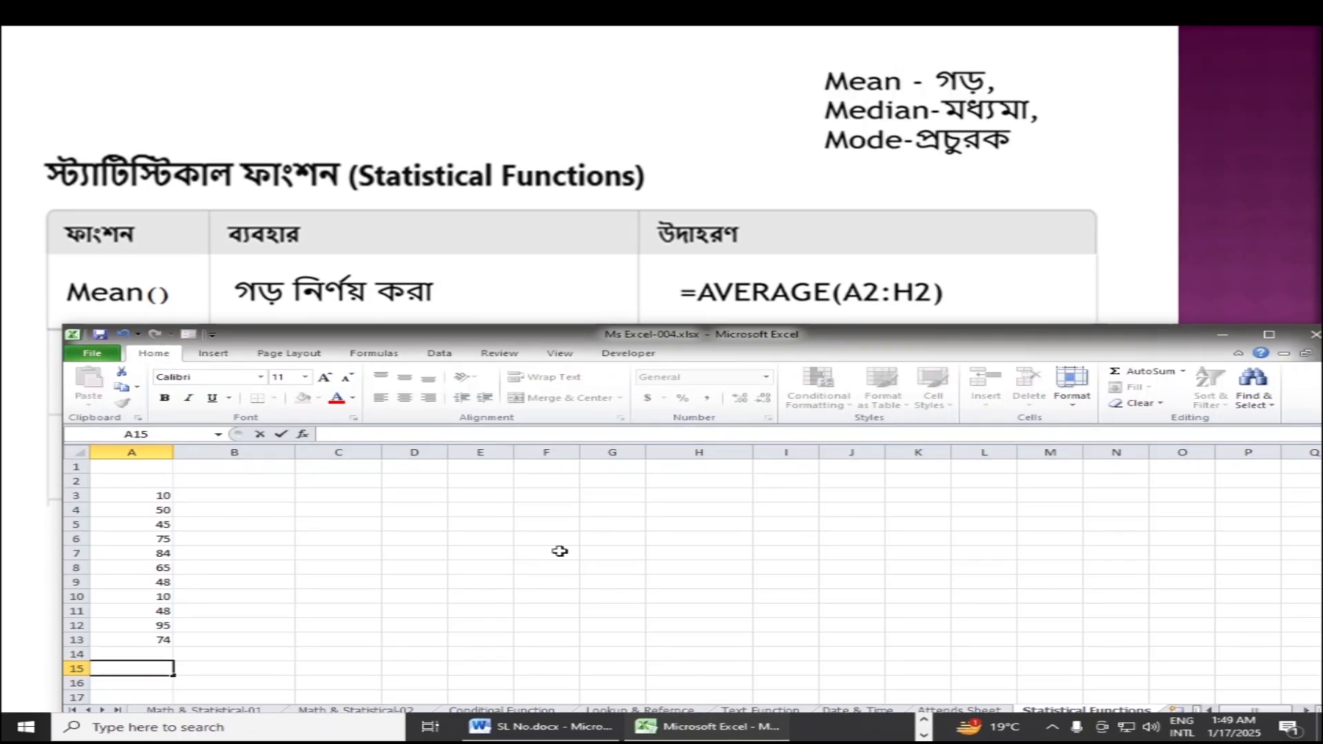
type("=")
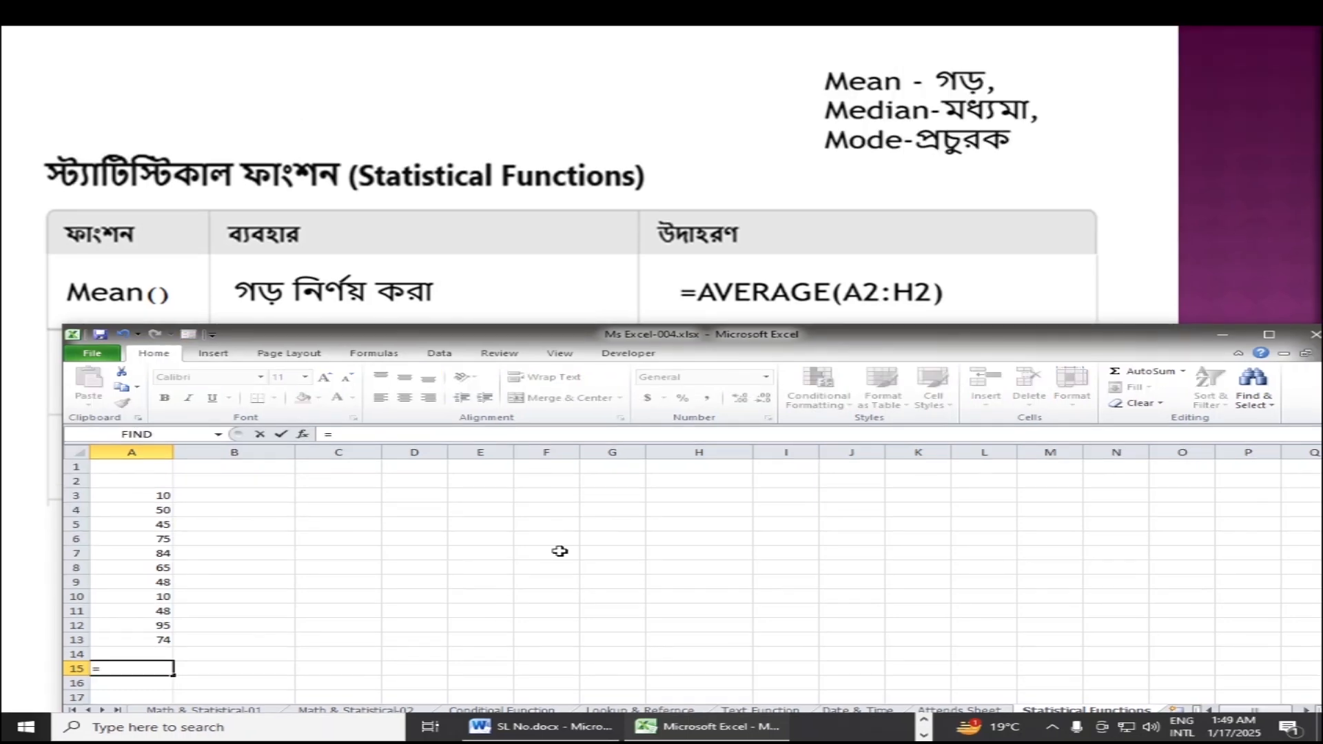
type("ave")
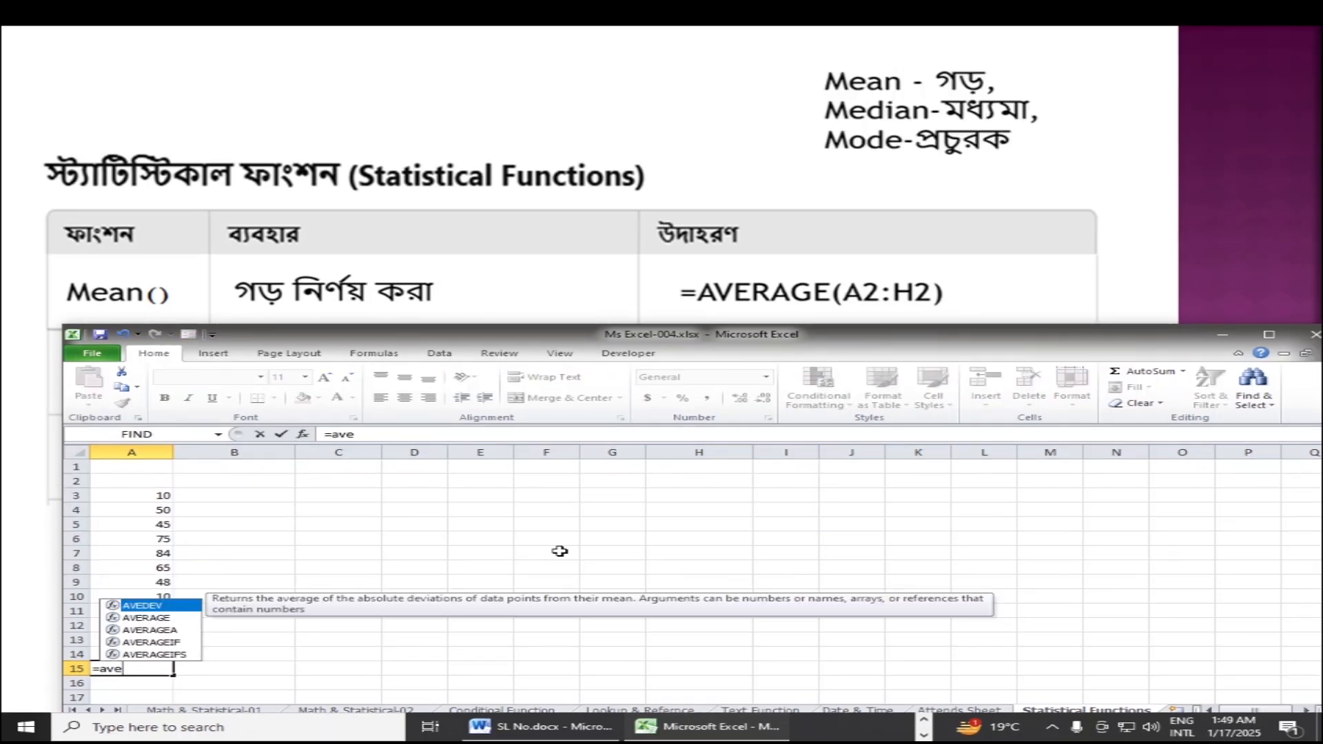
type("rage")
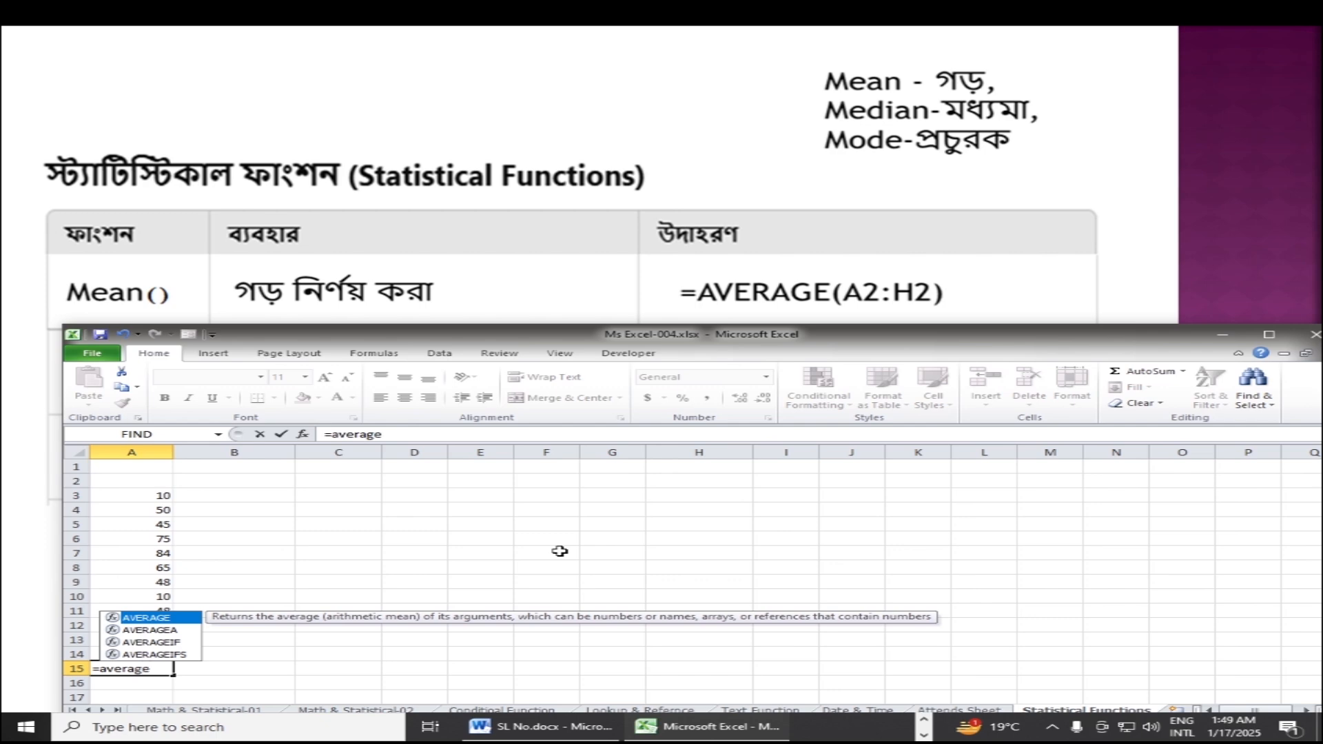
type("(")
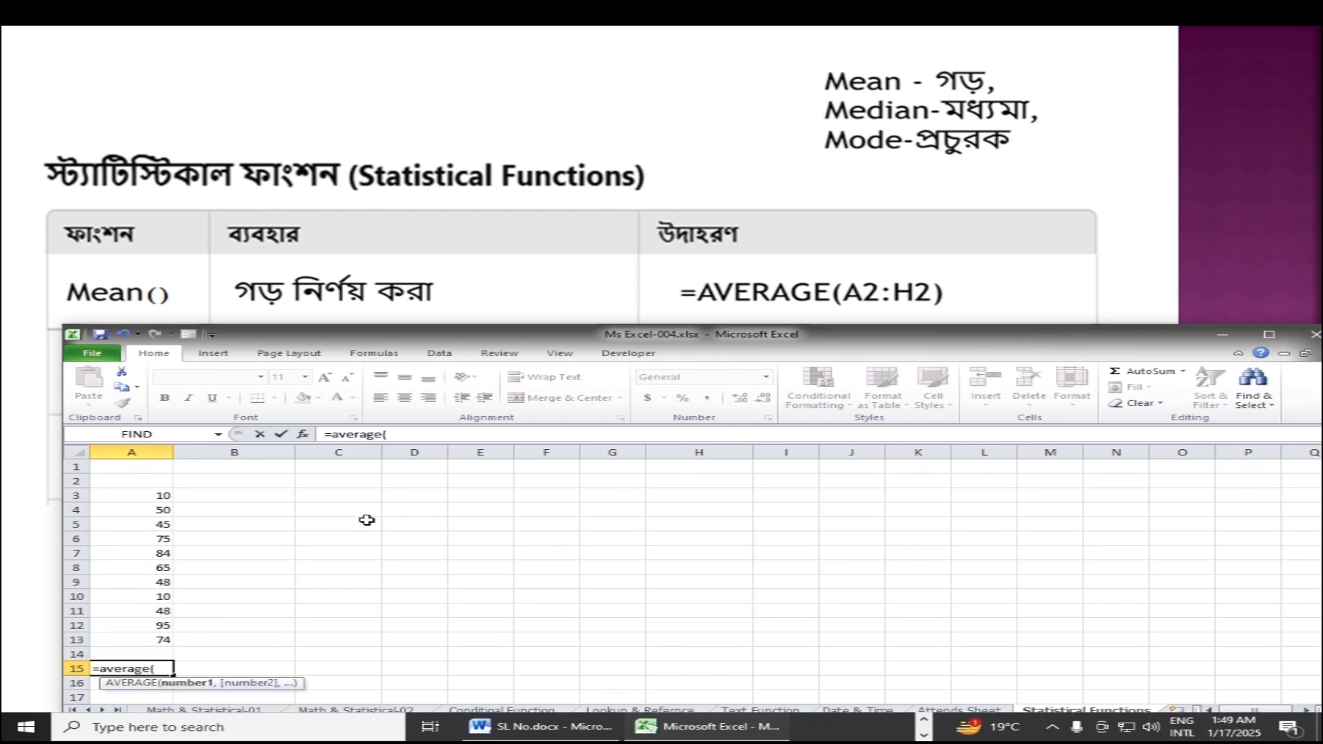
left_click(160, 495)
left_click_drag(160, 500, 160, 633)
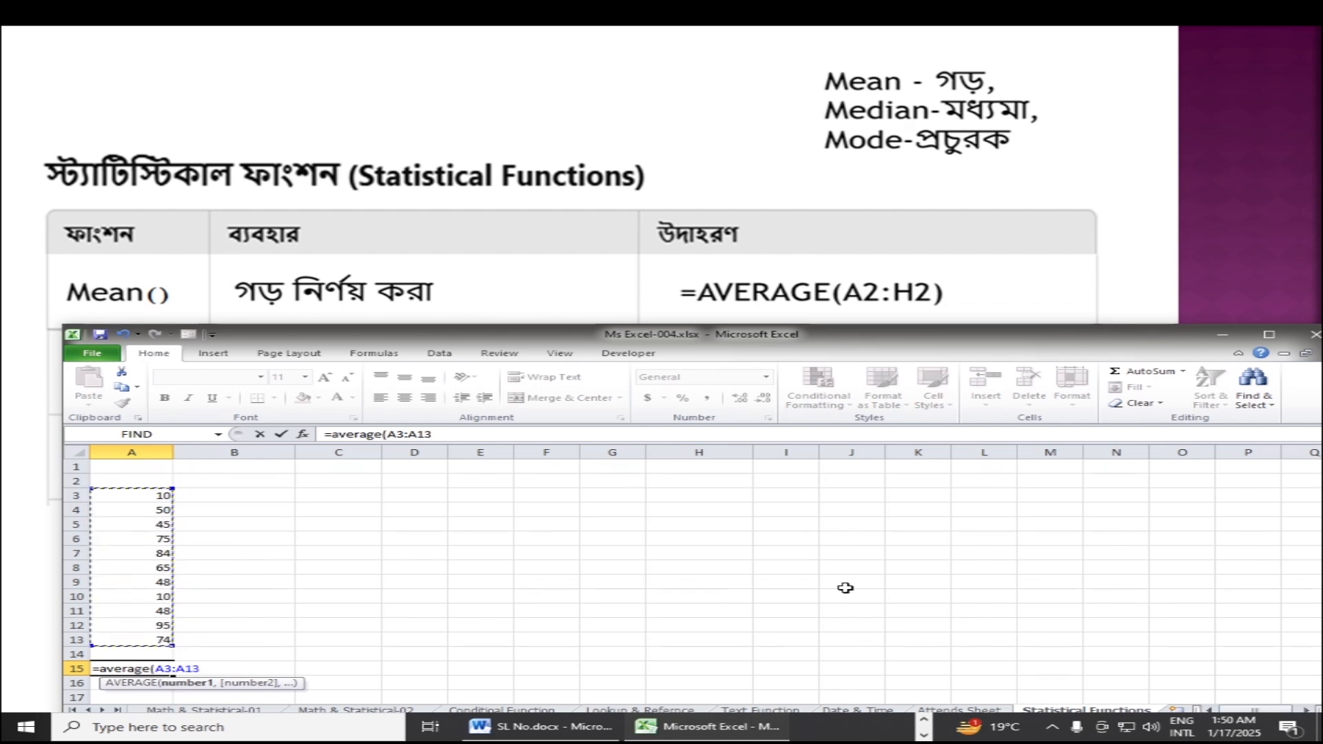
type(")")
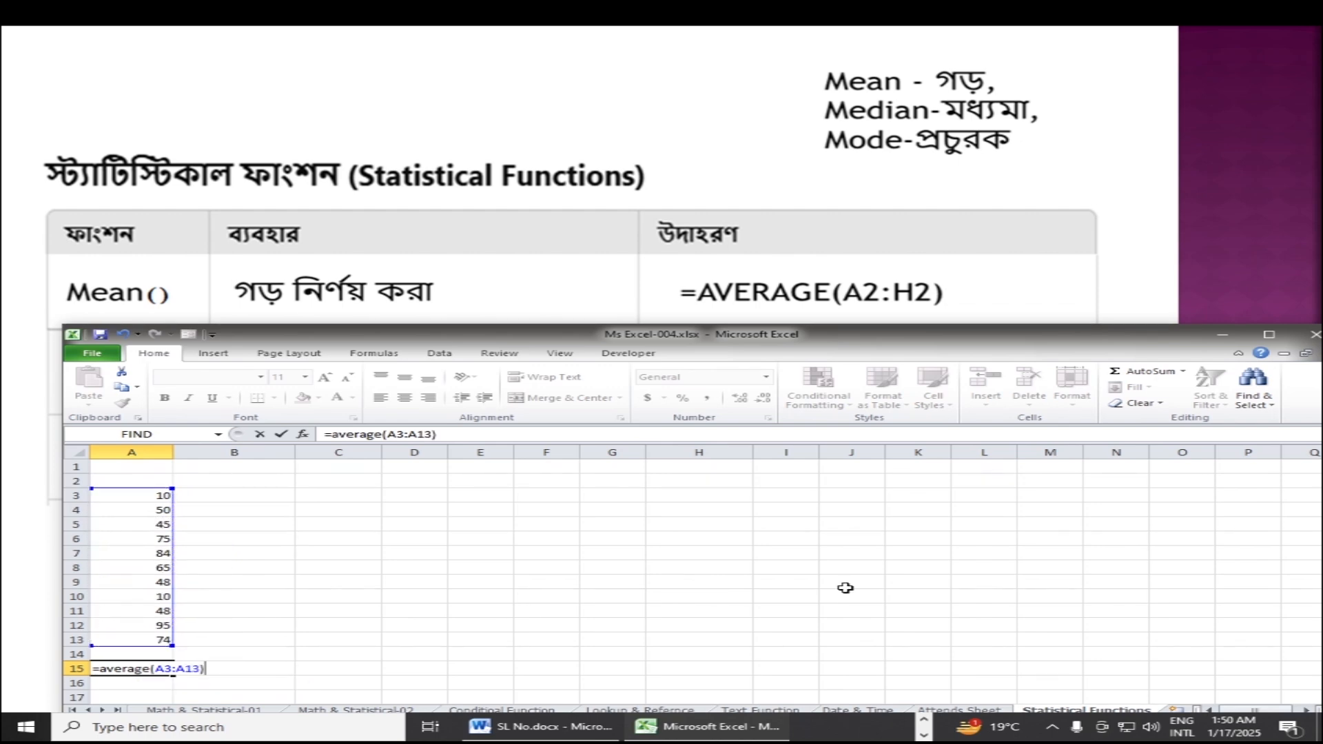
key("Return")
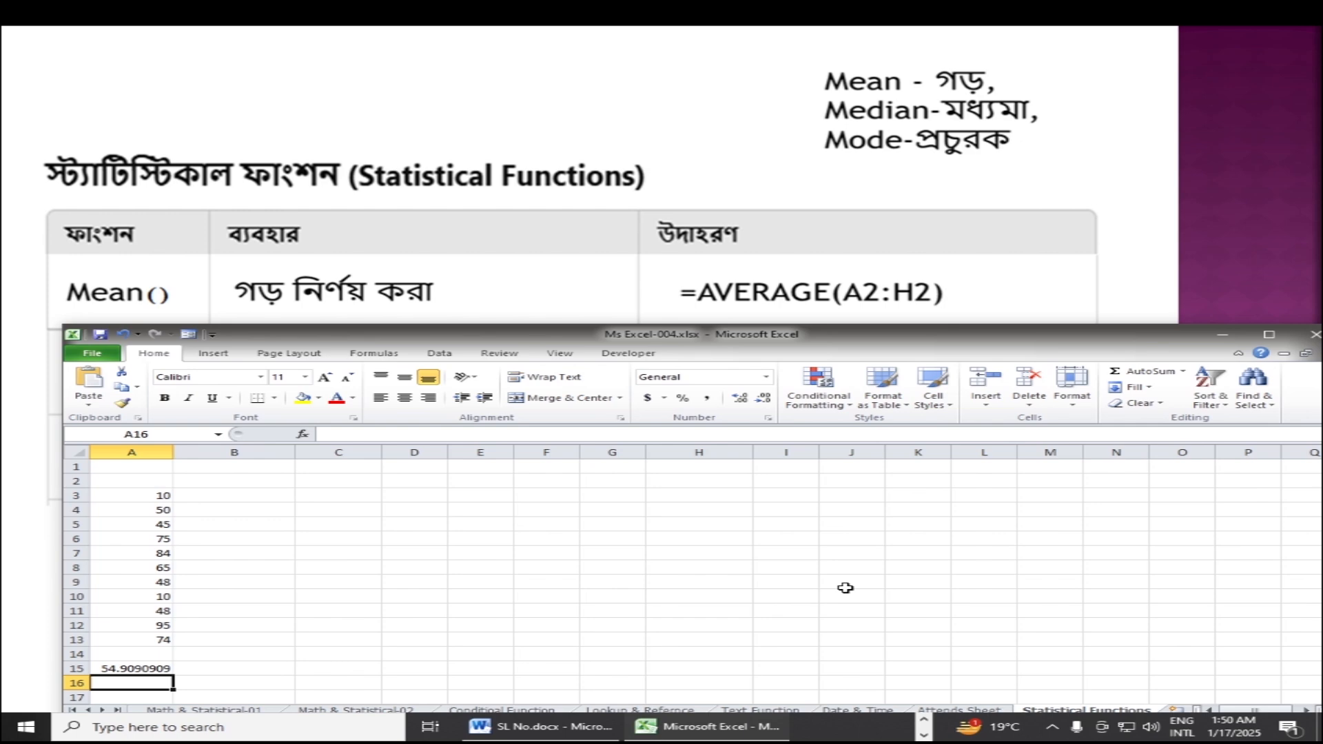
- Inspect the AVERAGE formula in cell A15, highlighting its text without changing it
left_click(146, 670)
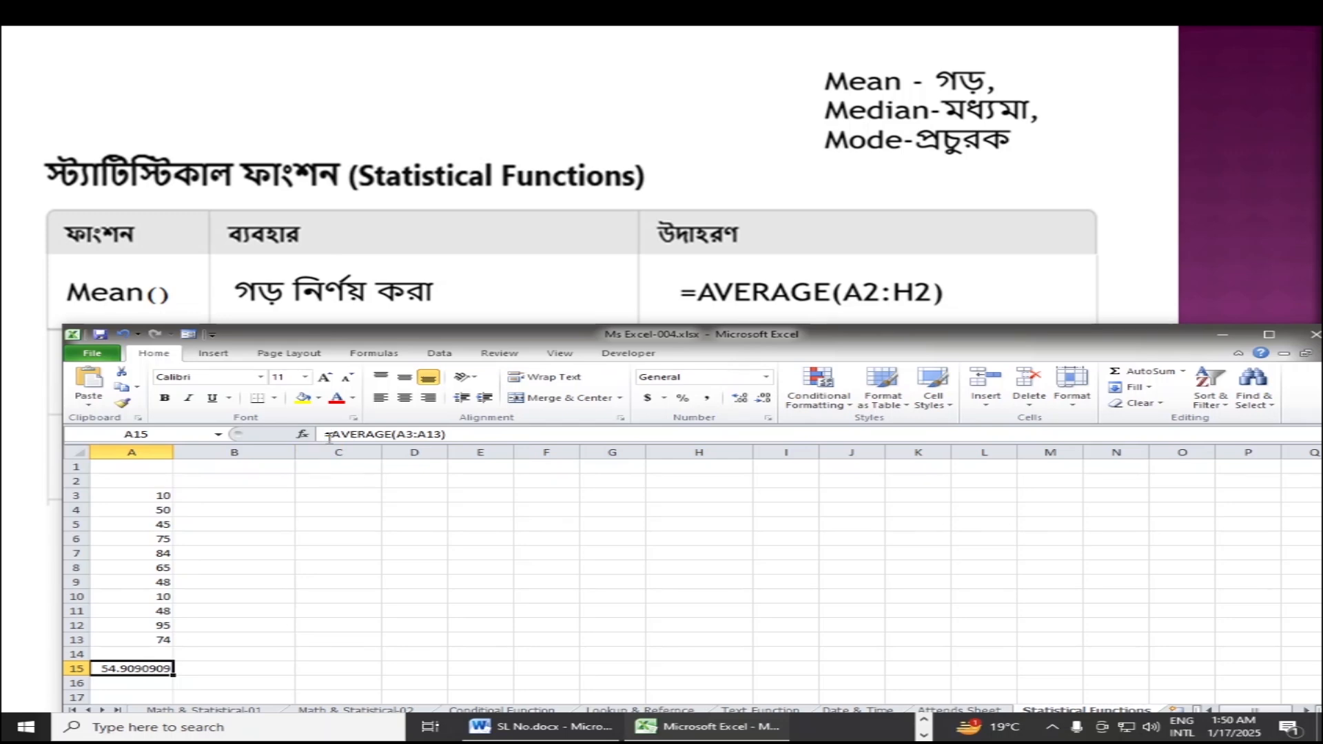
left_click_drag(333, 437, 448, 443)
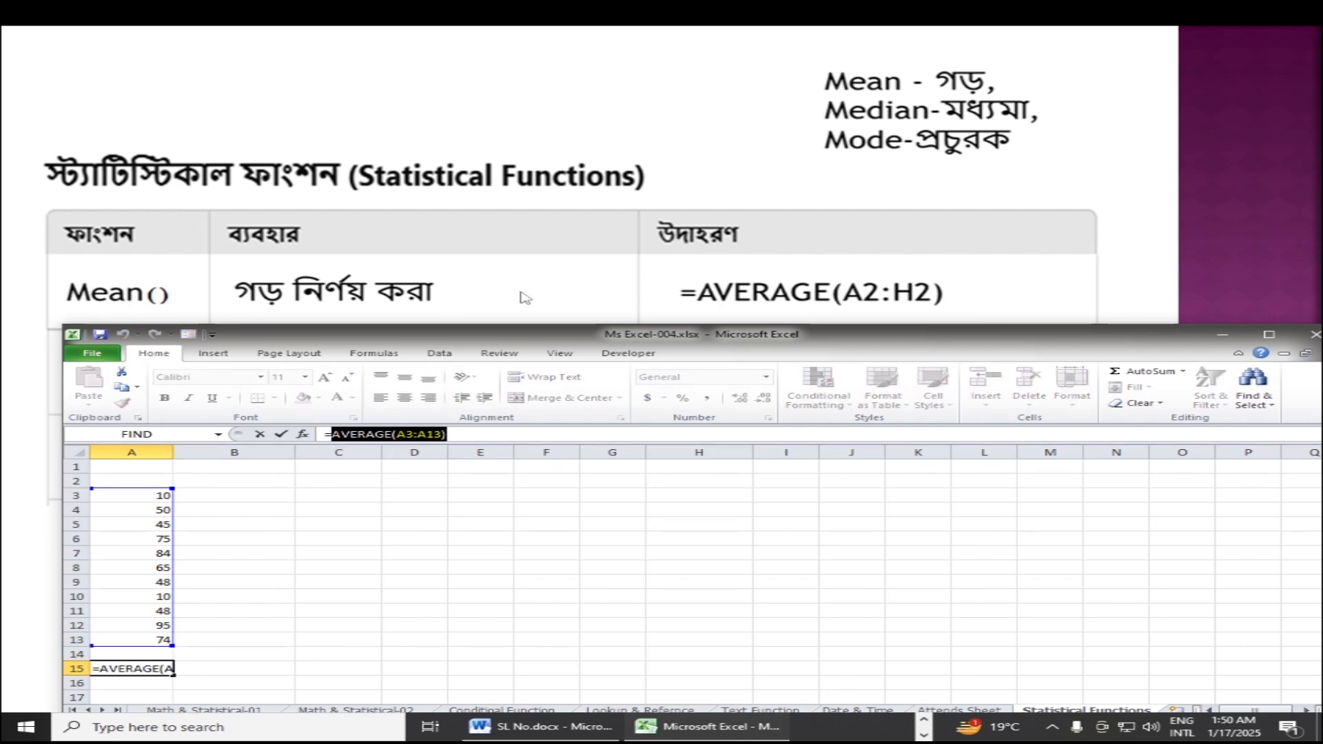
key("Return")
- Reposition and enlarge the workbook window beside the slide's function names, and replace the formula in cell A15 with =MEDIAN(A3:A13)
left_click_drag(493, 338, 833, 179)
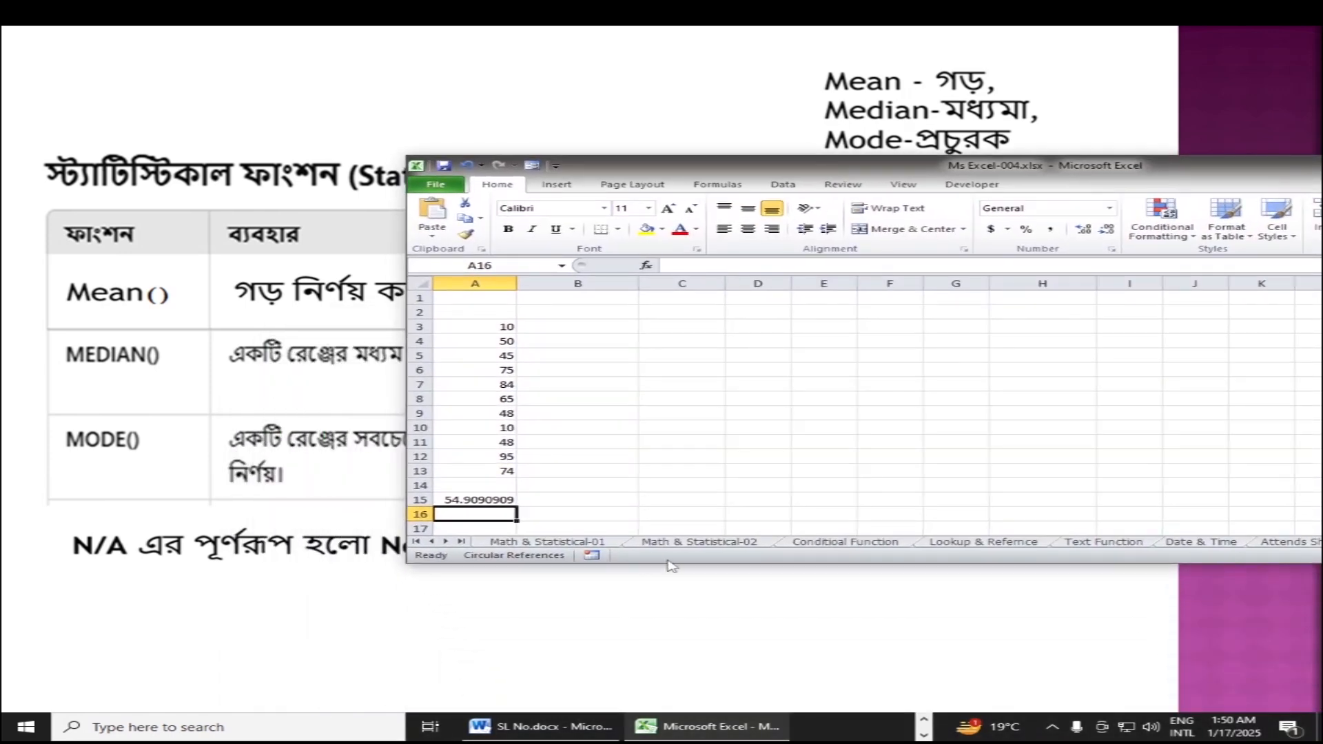
left_click_drag(667, 564, 643, 652)
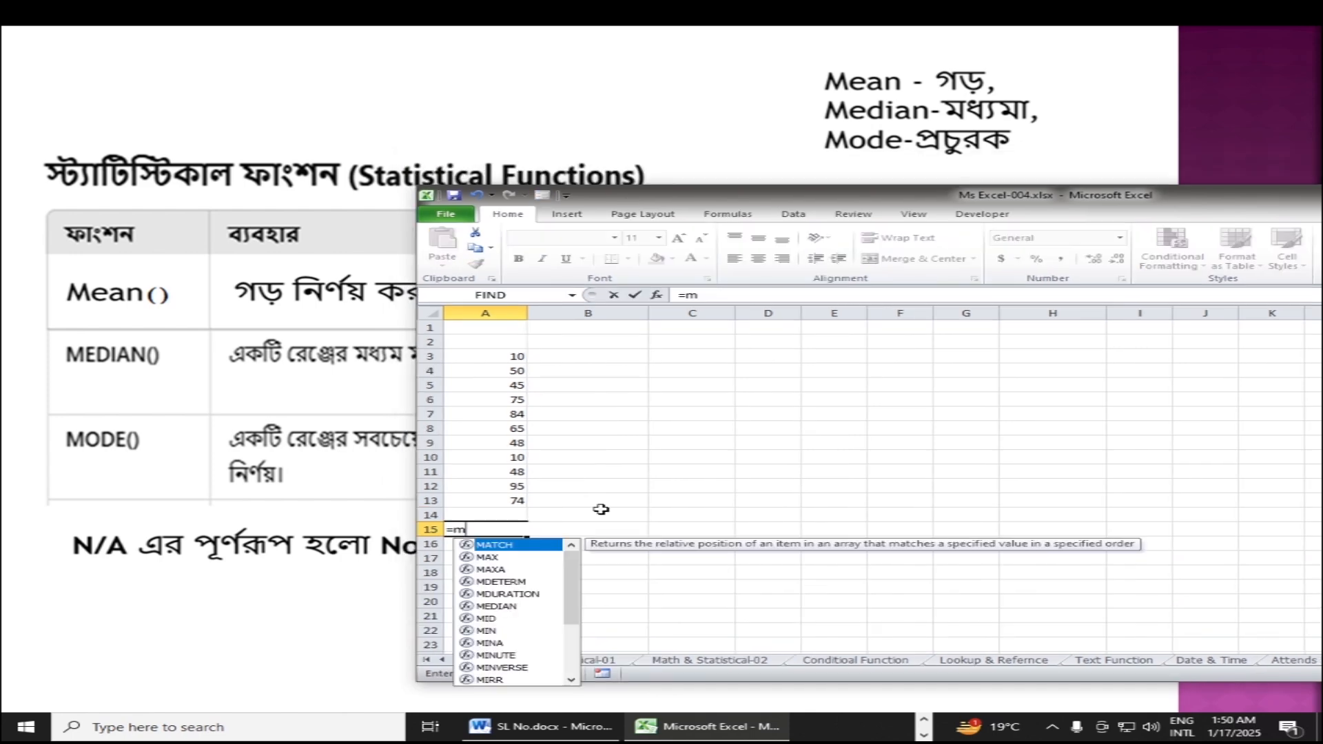
type("edian(")
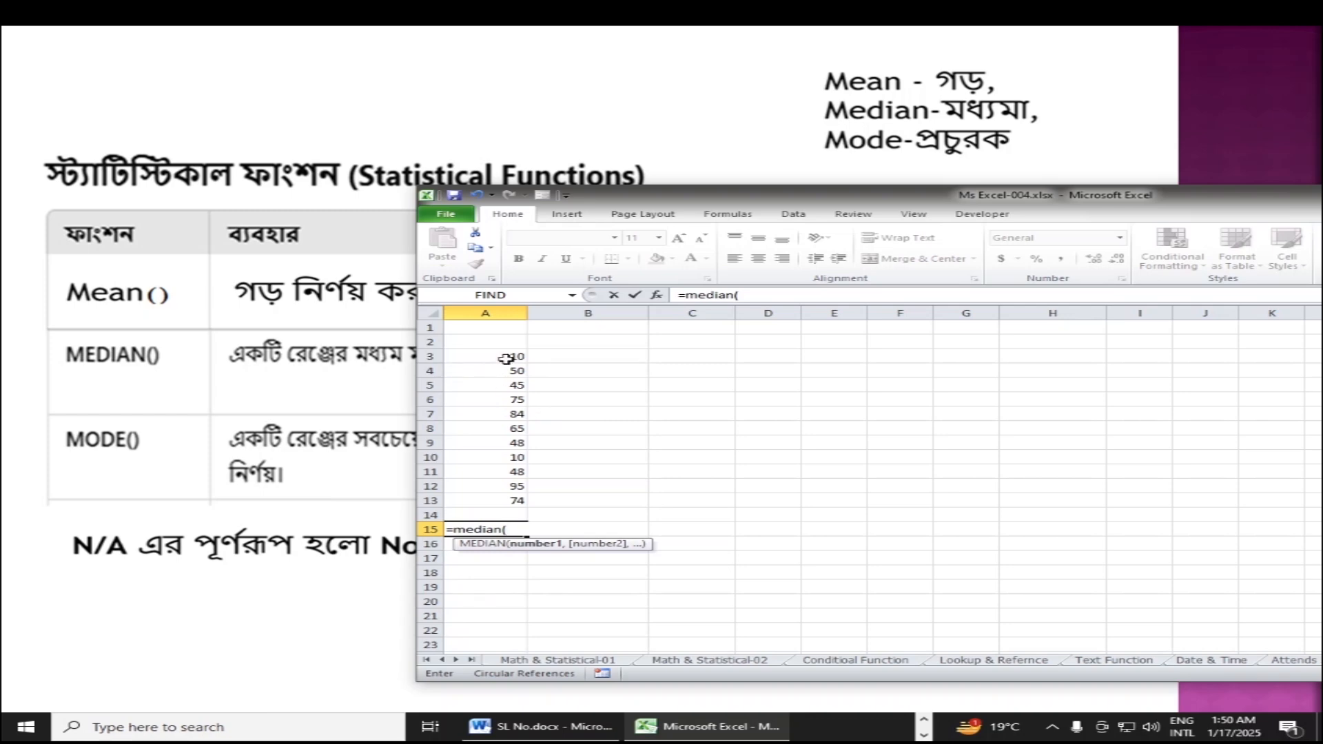
left_click_drag(507, 356, 508, 503)
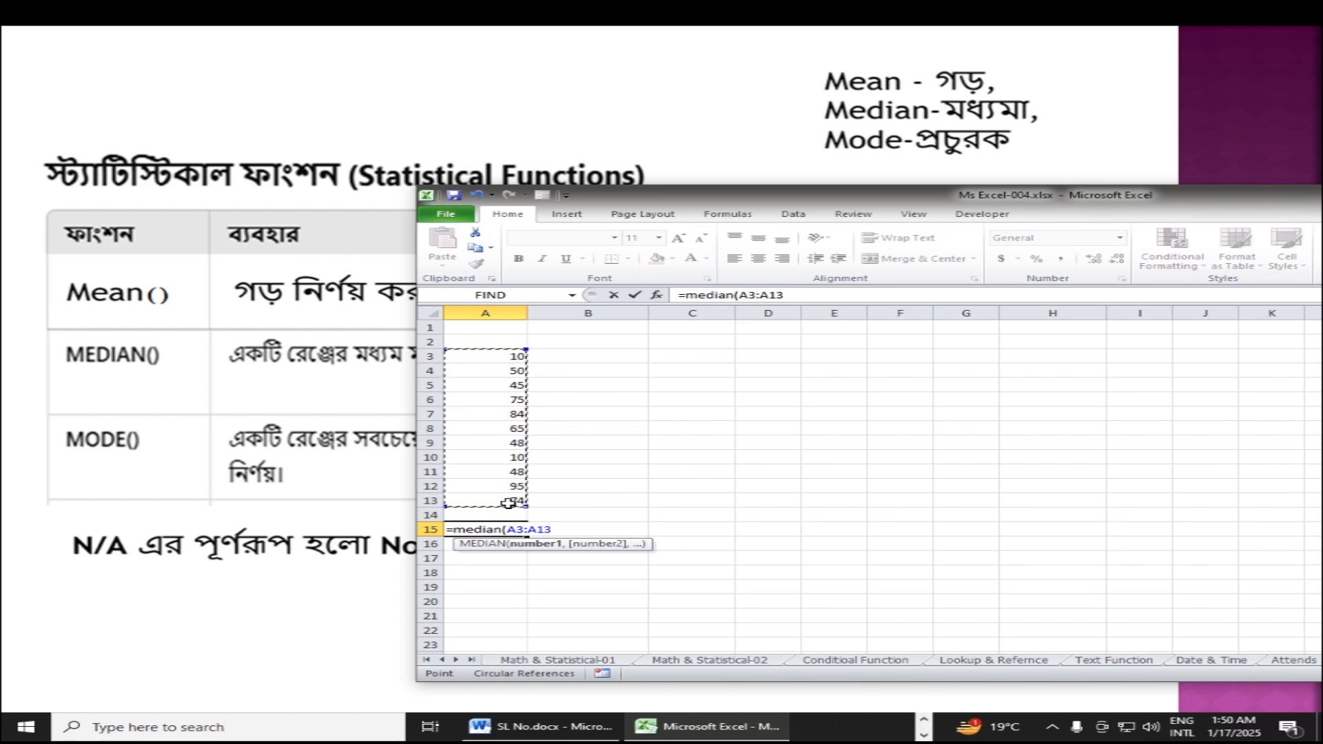
type(")")
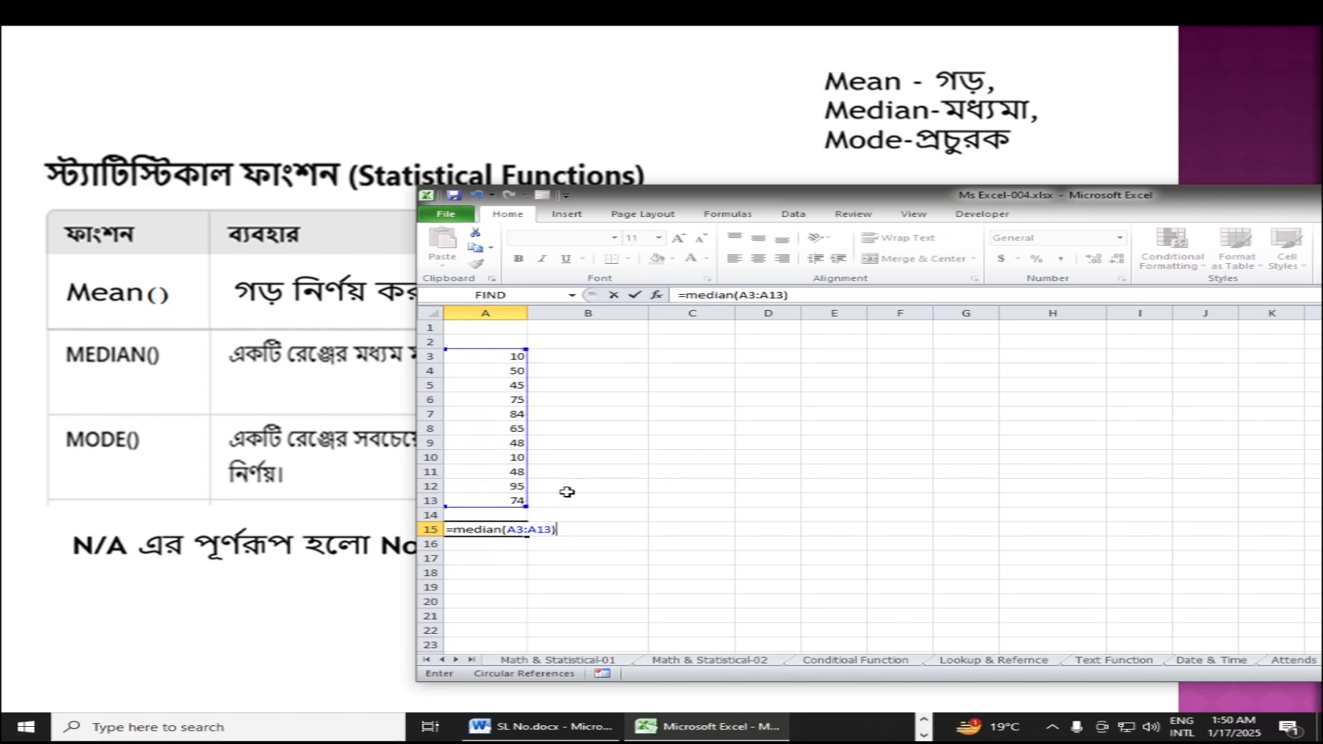
key("Return")
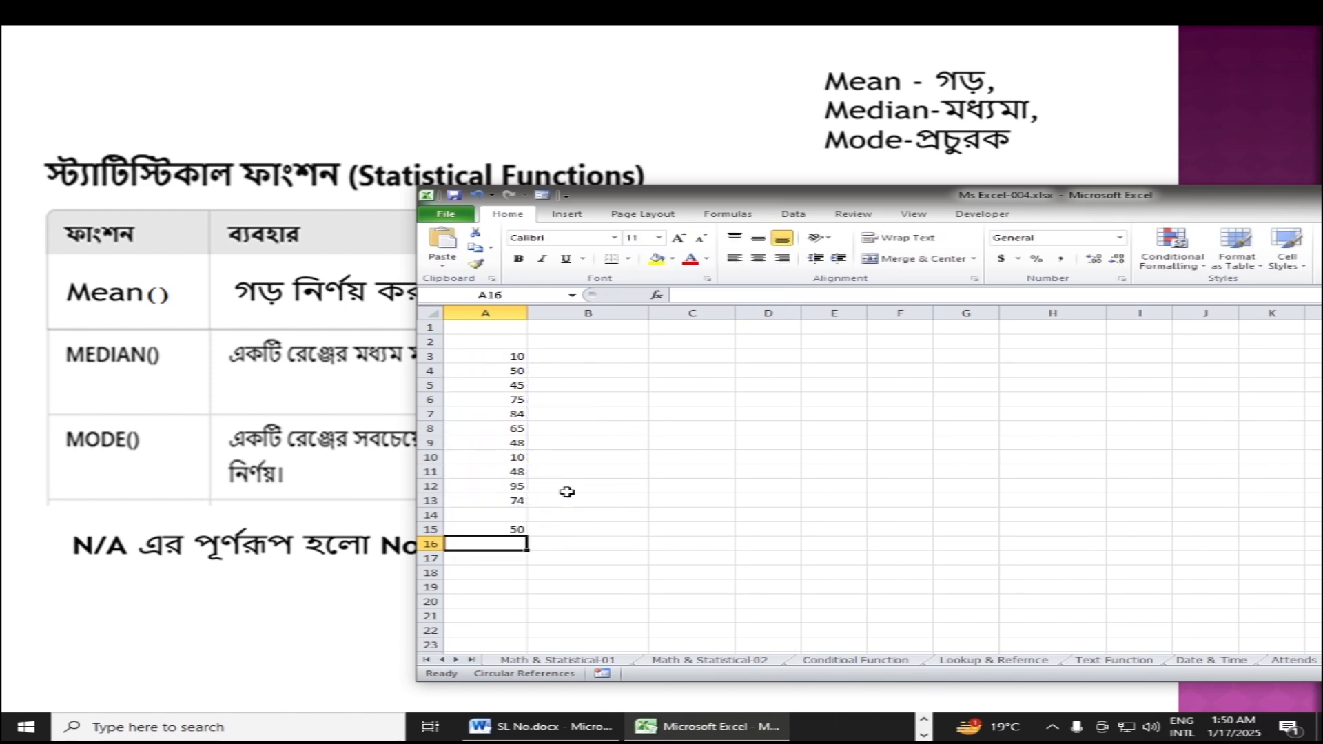
- Sort the numbers in A3:A13 from smallest to largest
left_click(504, 528)
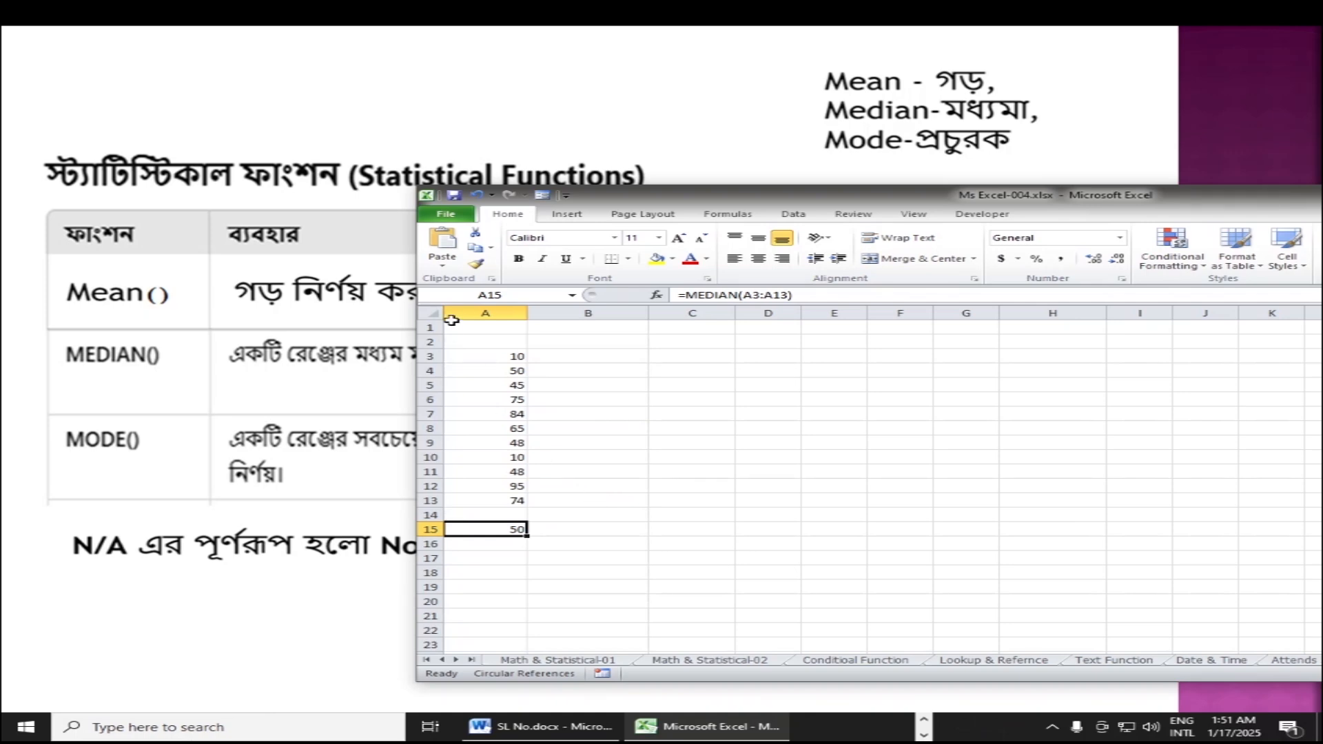
left_click_drag(512, 358, 509, 493)
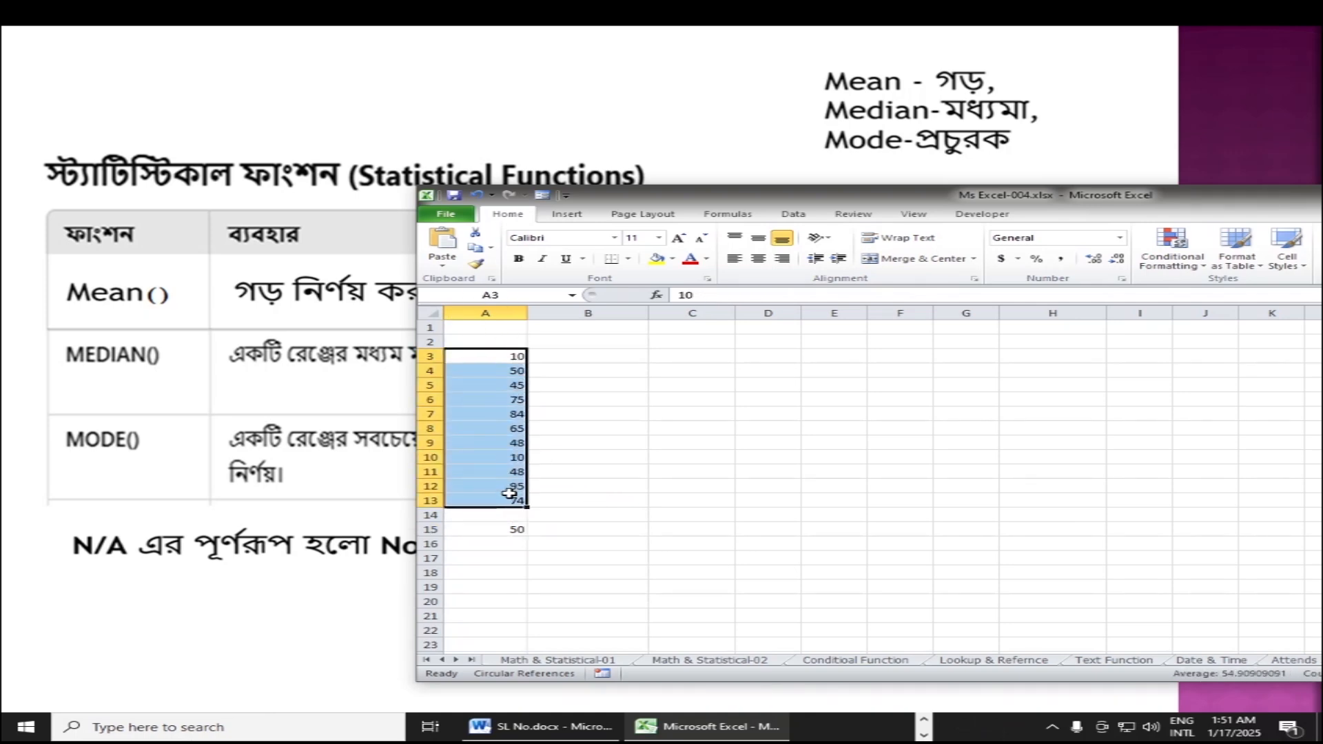
left_click_drag(1083, 202, 863, 157)
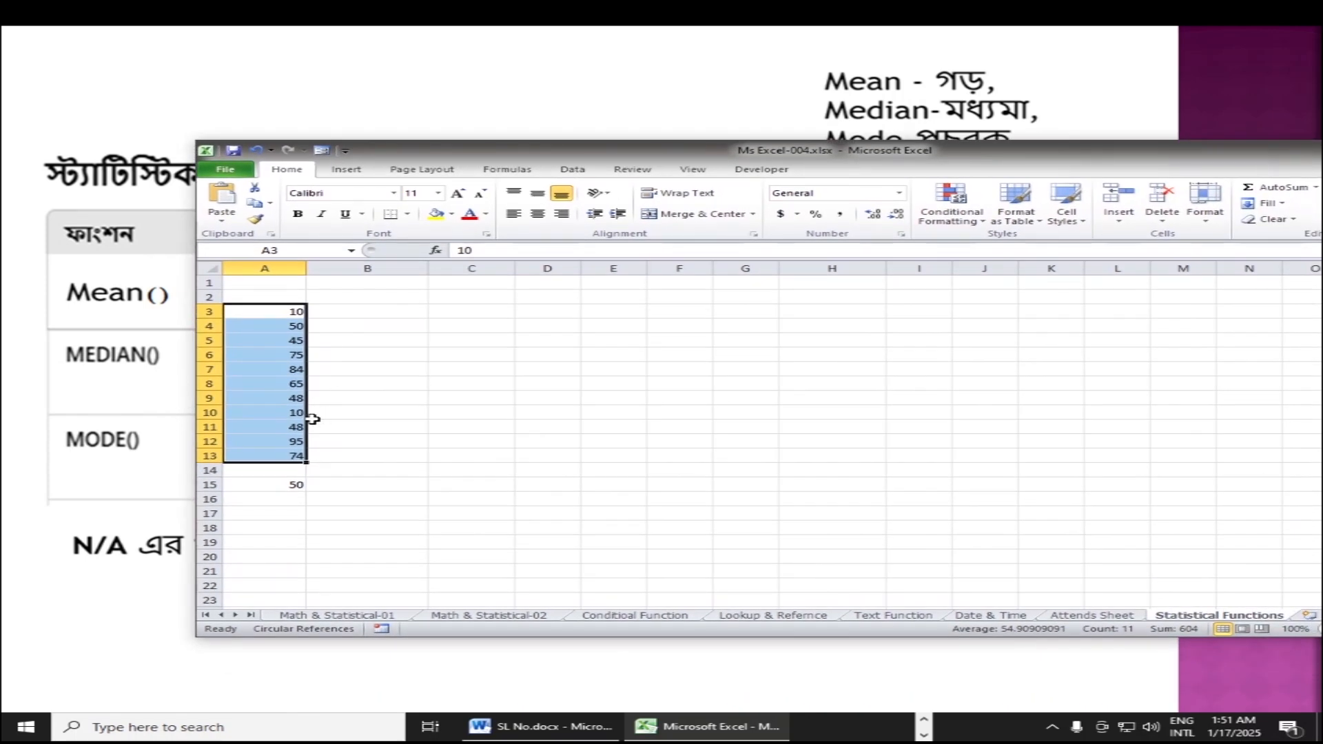
left_click_drag(1168, 160, 1047, 143)
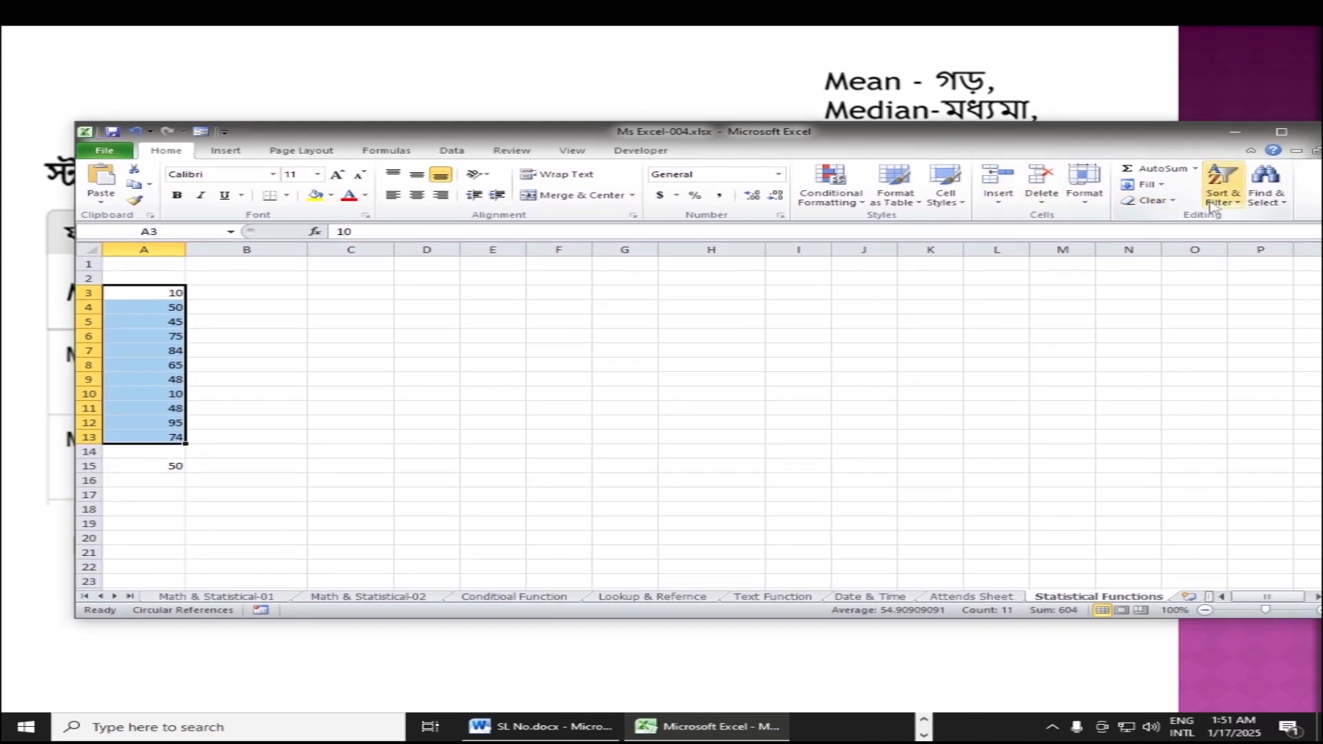
left_click(1233, 204)
left_click(1207, 218)
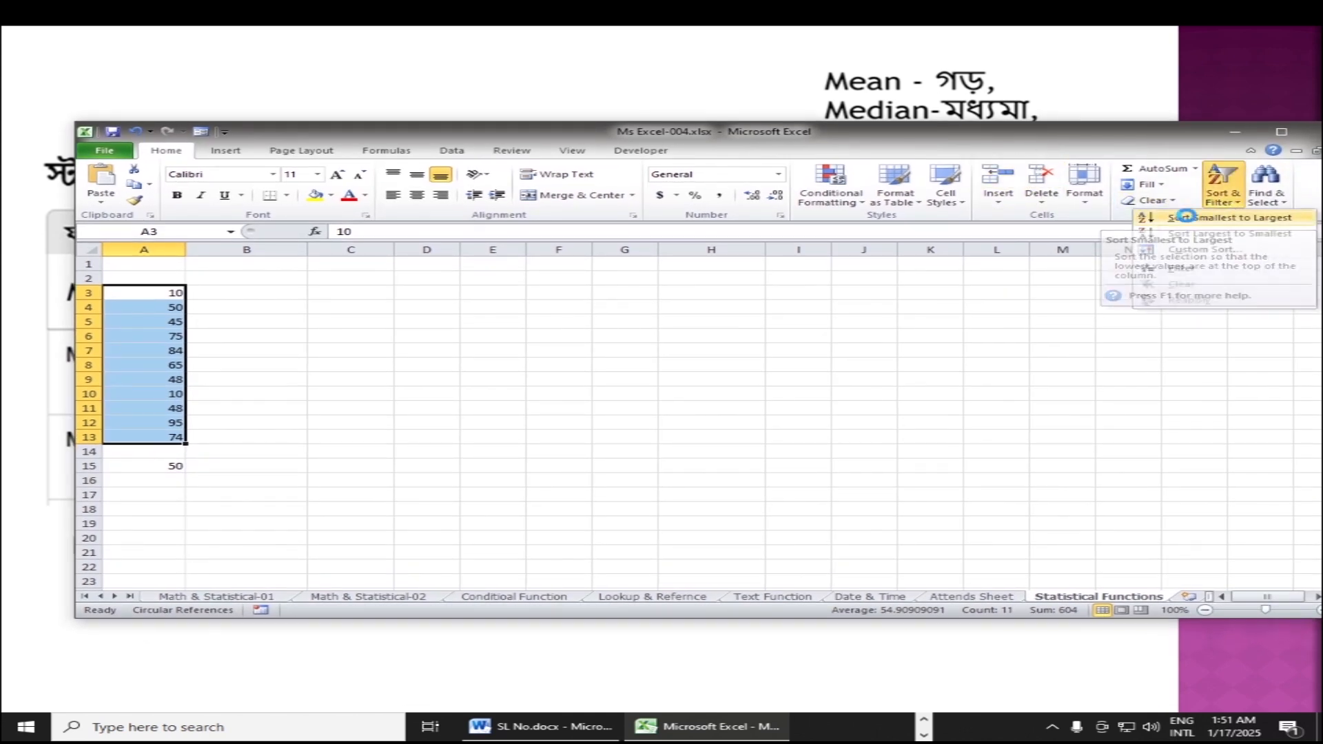
- Examine the sorted list from A3 down to its middle value in A8 to check the median
left_click(176, 378)
left_click(177, 292)
left_click_drag(177, 292, 177, 358)
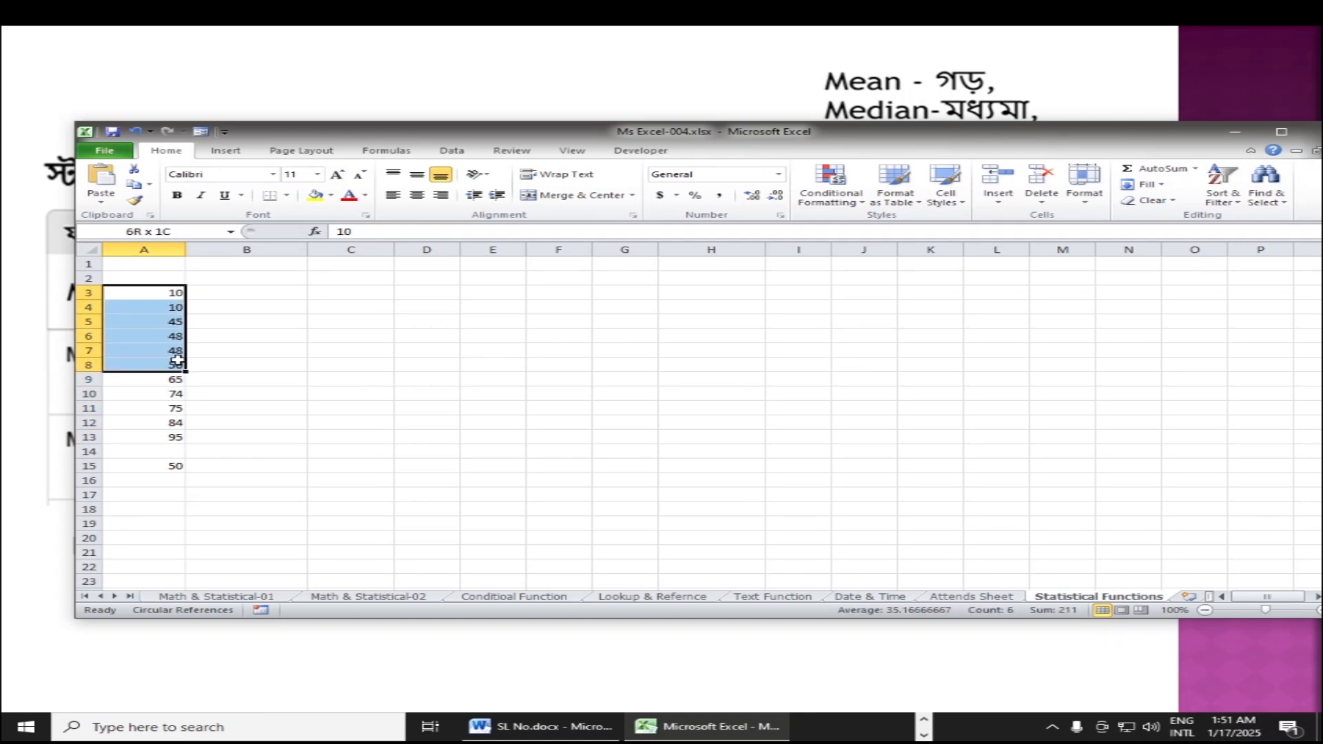
left_click(175, 365)
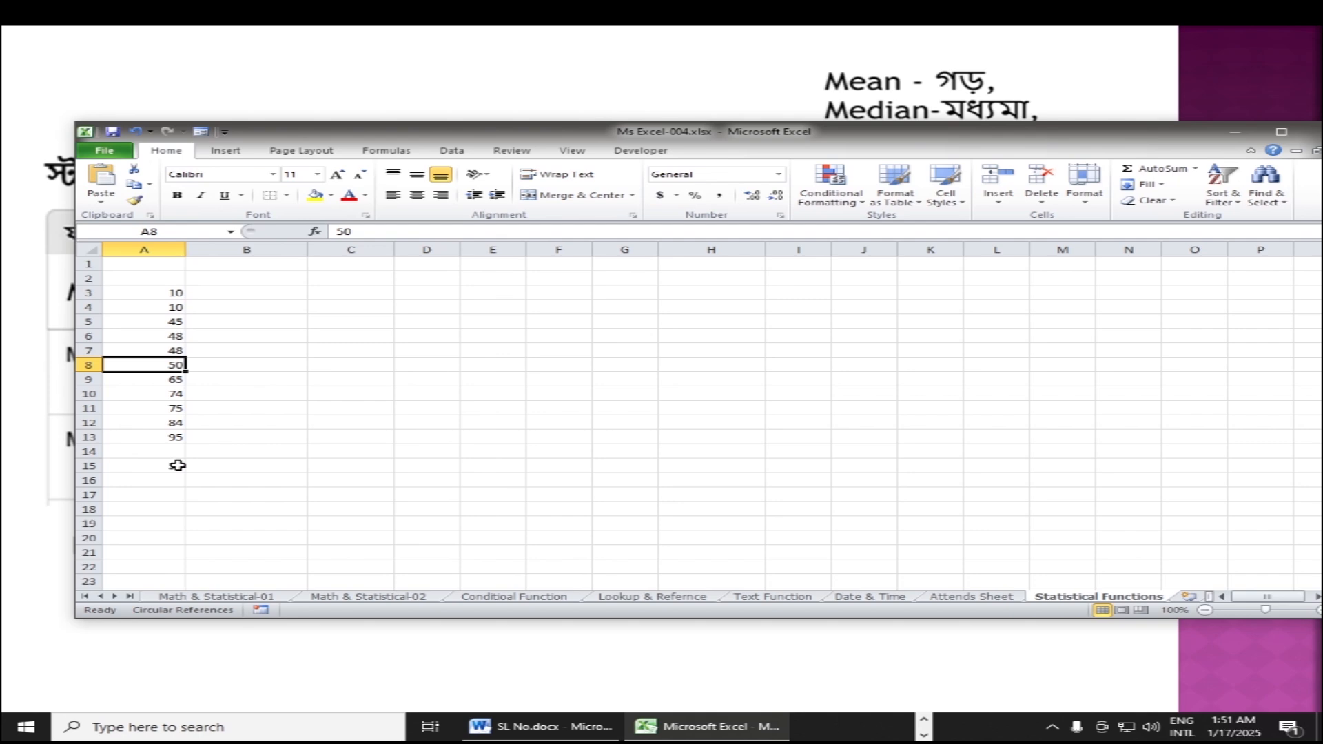
- Move the workbook window to uncover the slide's function list and replace the formula in cell A15 with =MODE(A3:A13)
left_click_drag(433, 141, 834, 113)
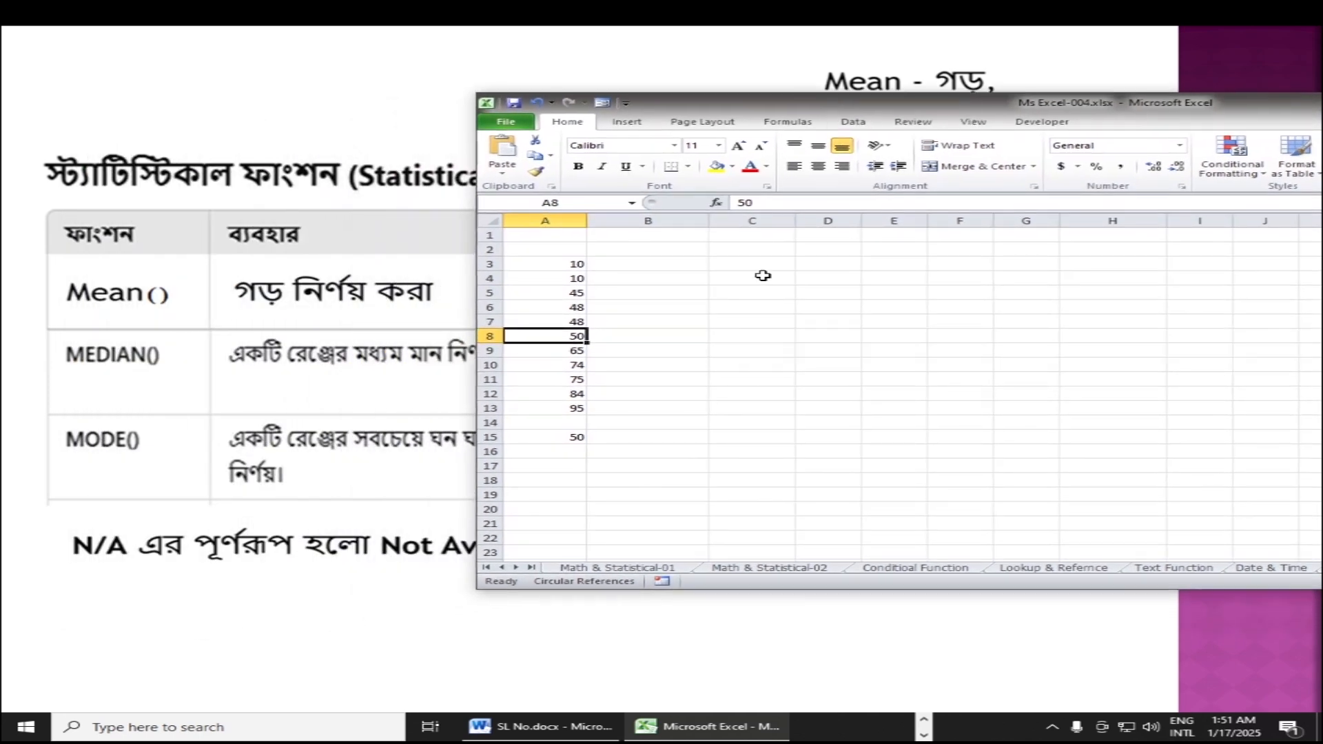
left_click(579, 438)
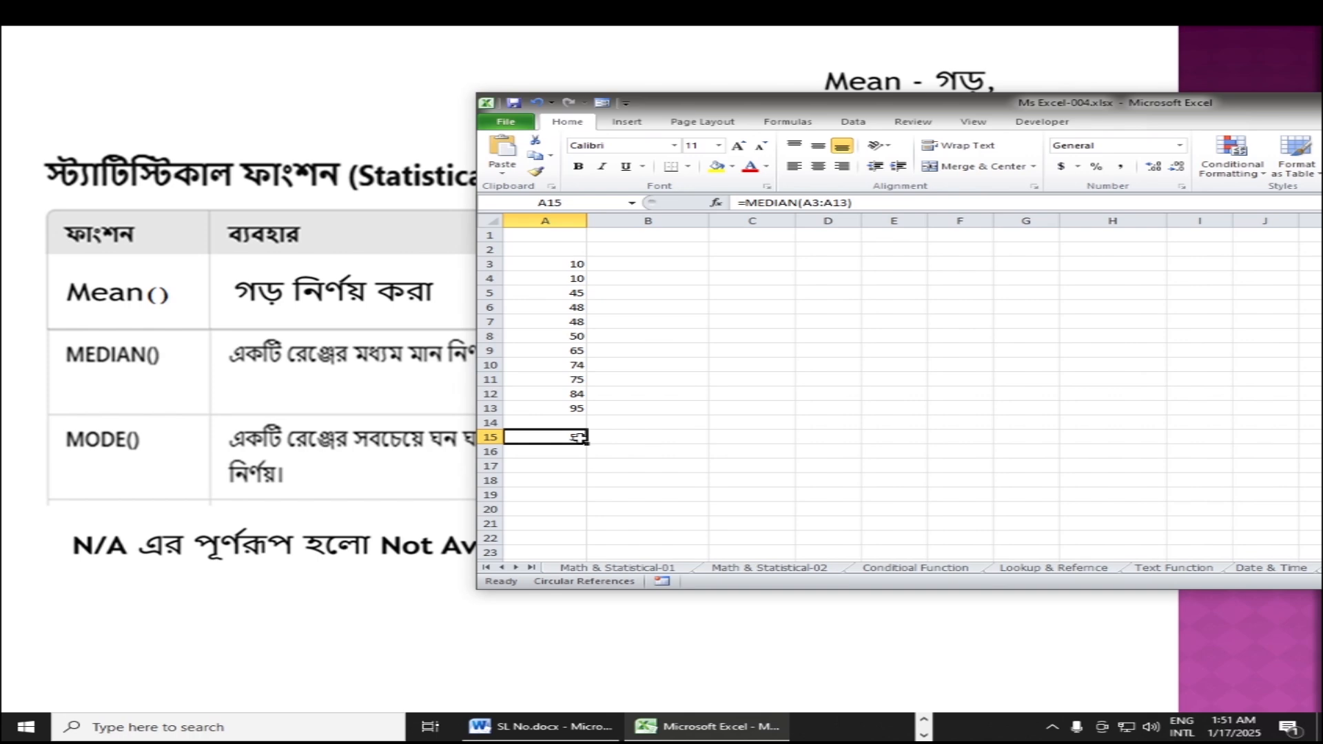
type("=mode")
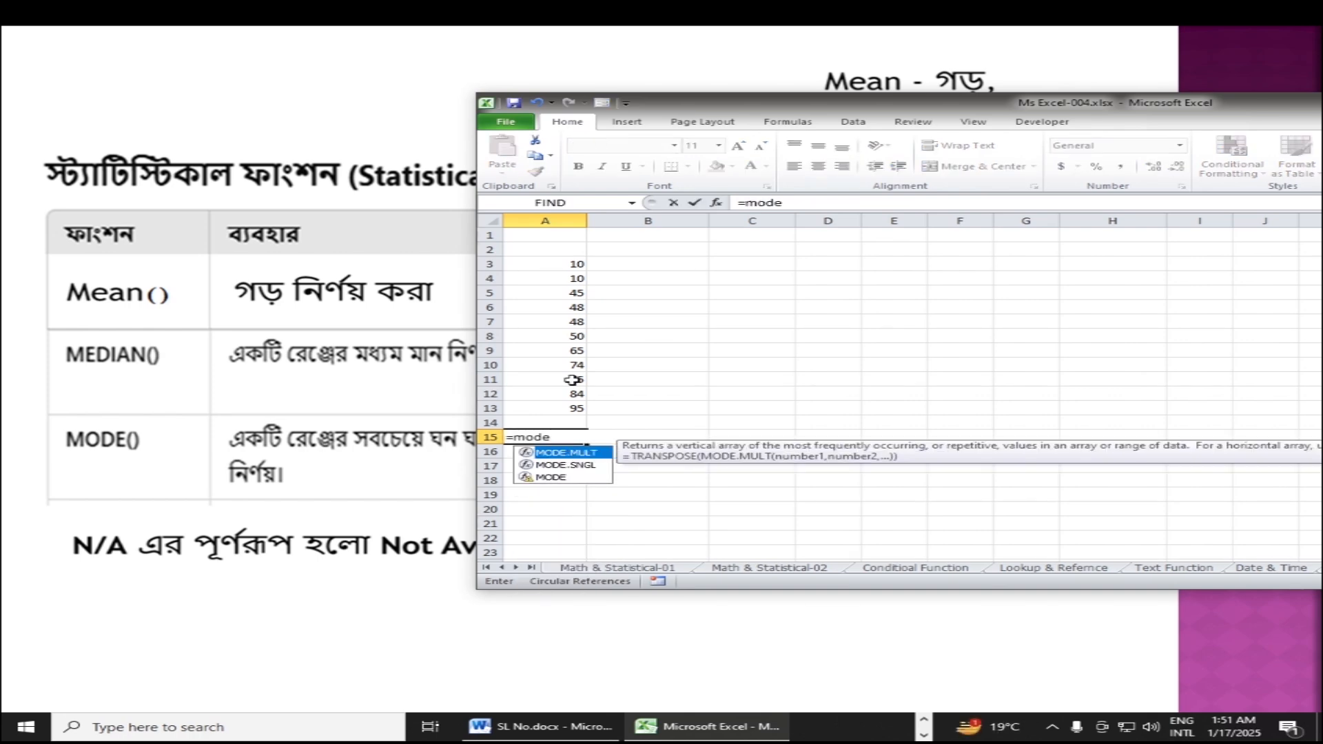
type("(")
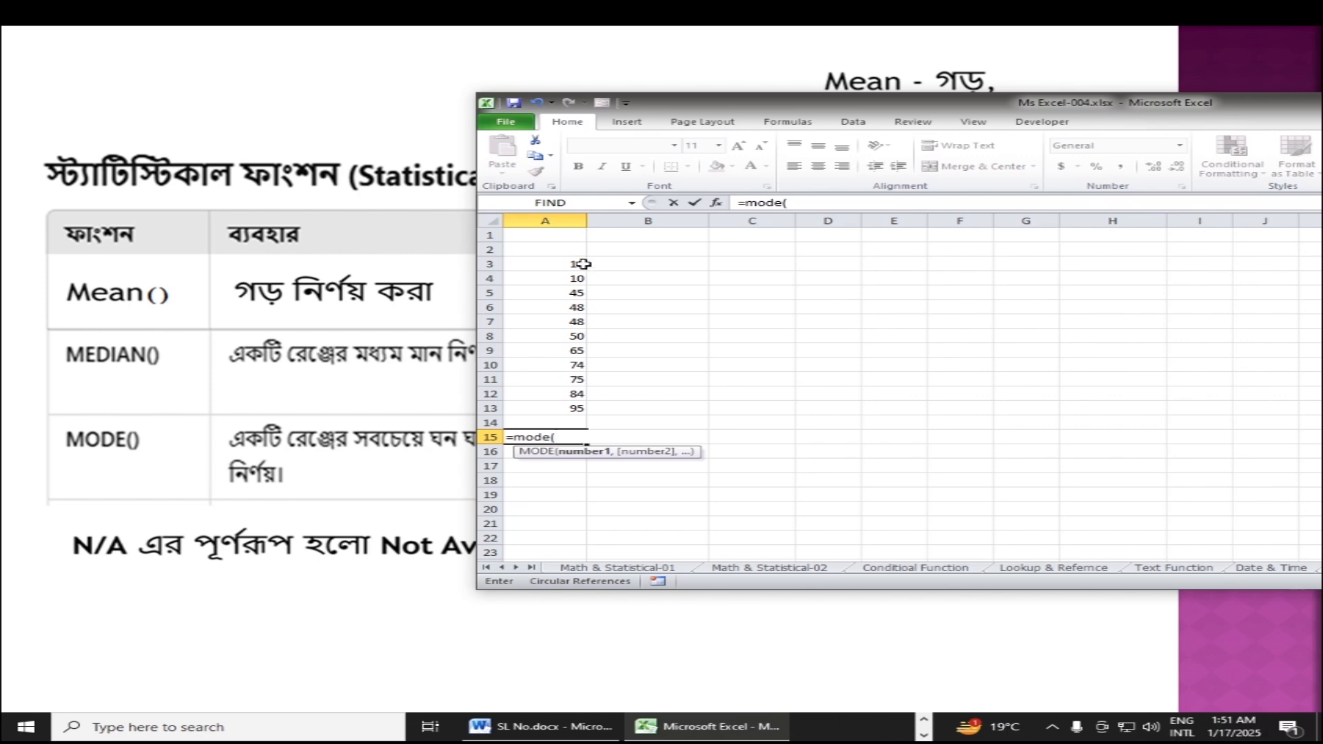
left_click_drag(576, 263, 574, 401)
type(")")
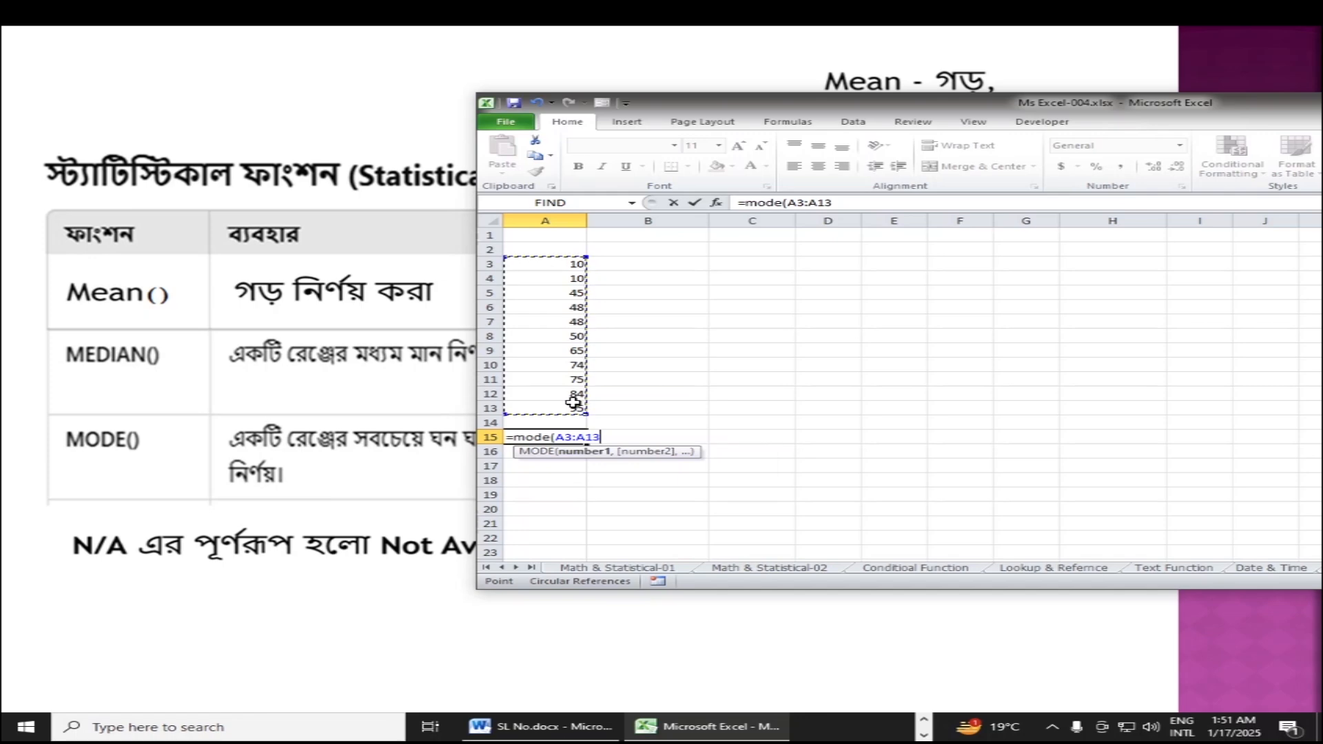
key("Return")
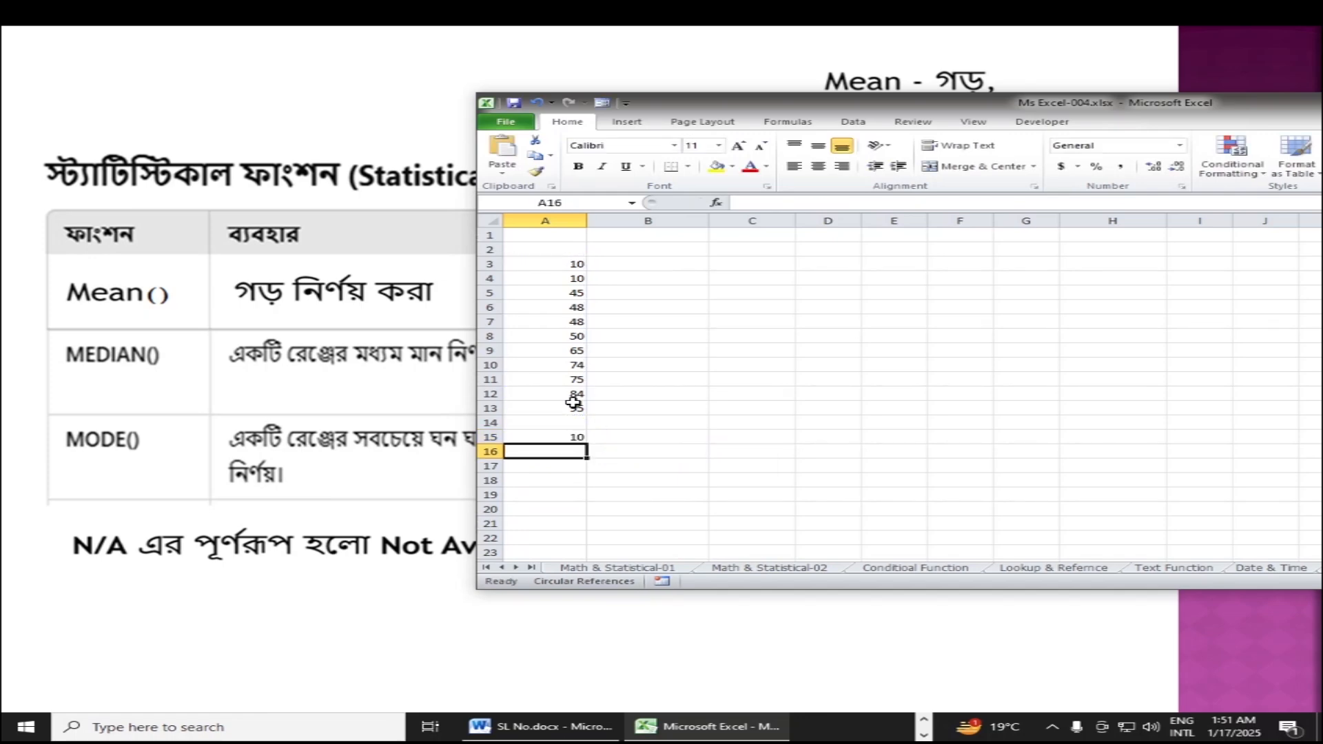
- Check the MODE formula in A15 against the repeated numbers, and set cell A4 to 20
left_click(570, 277)
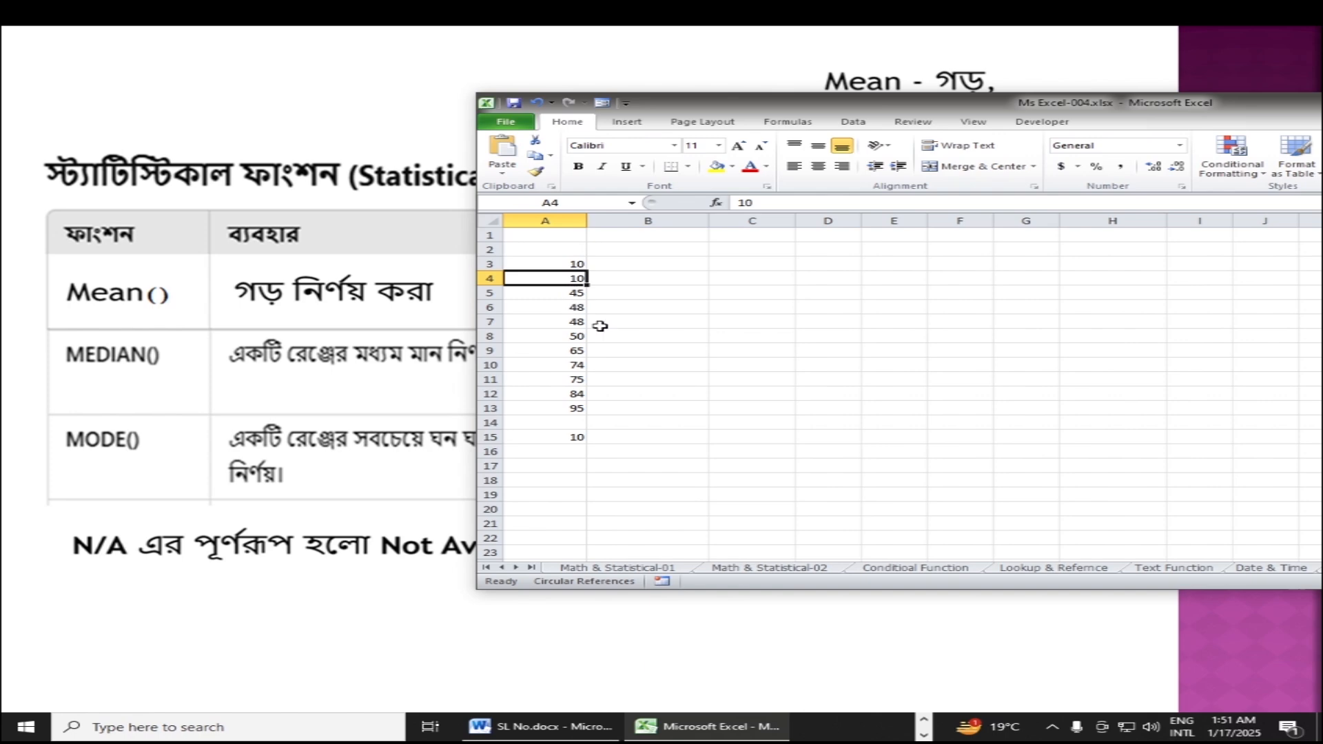
left_click(576, 437)
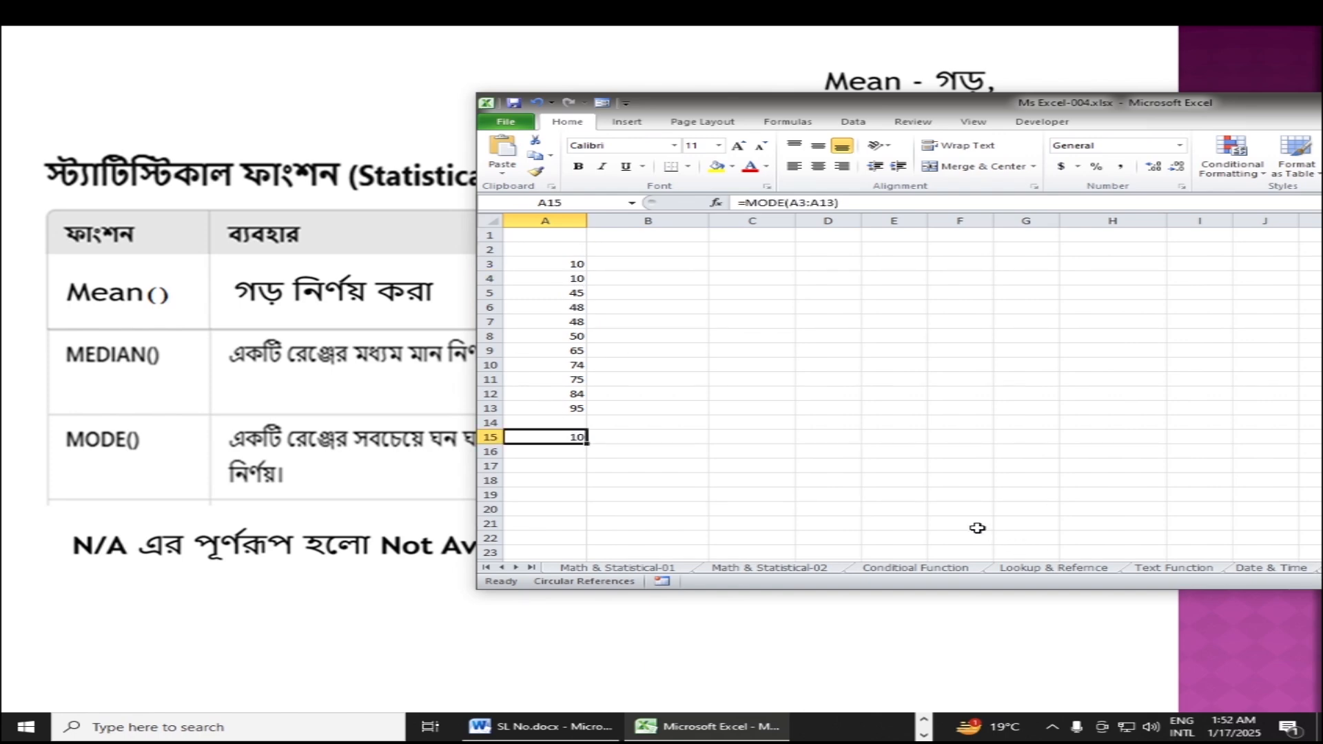
left_click(569, 276)
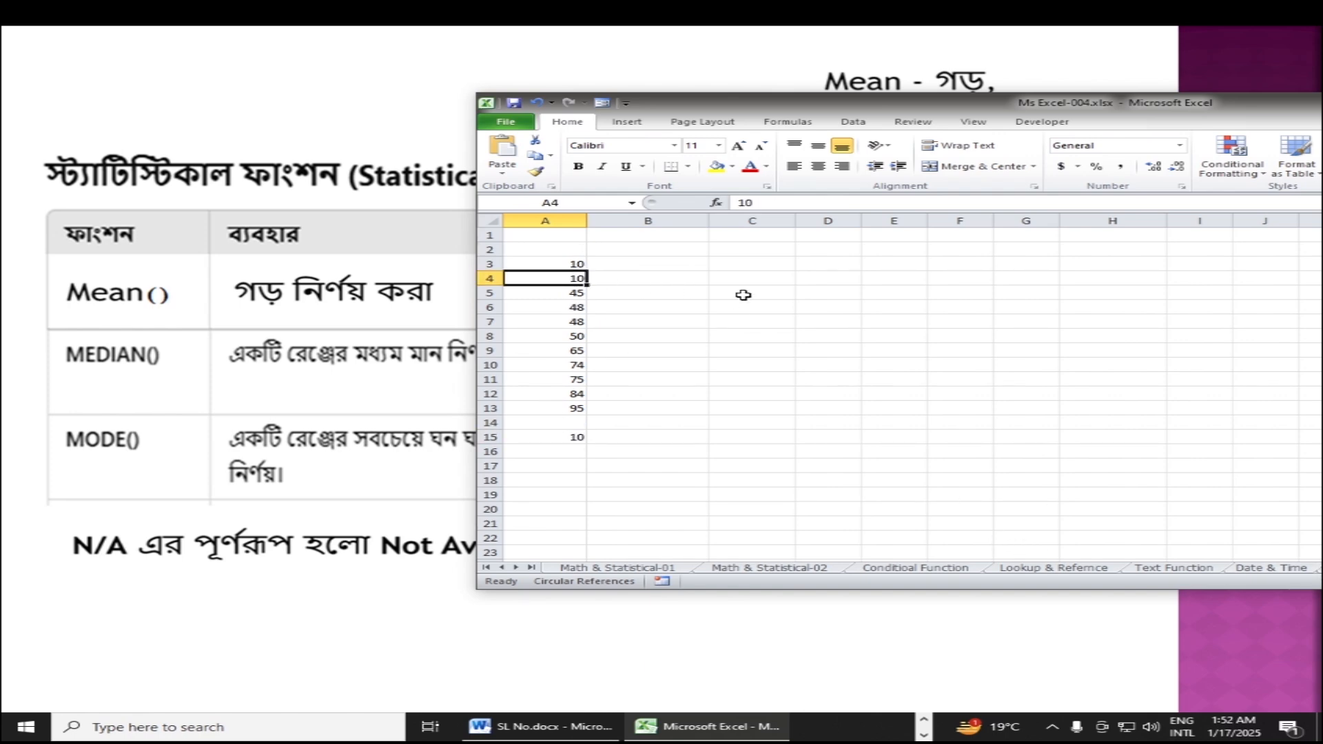
type("20")
key("Return")
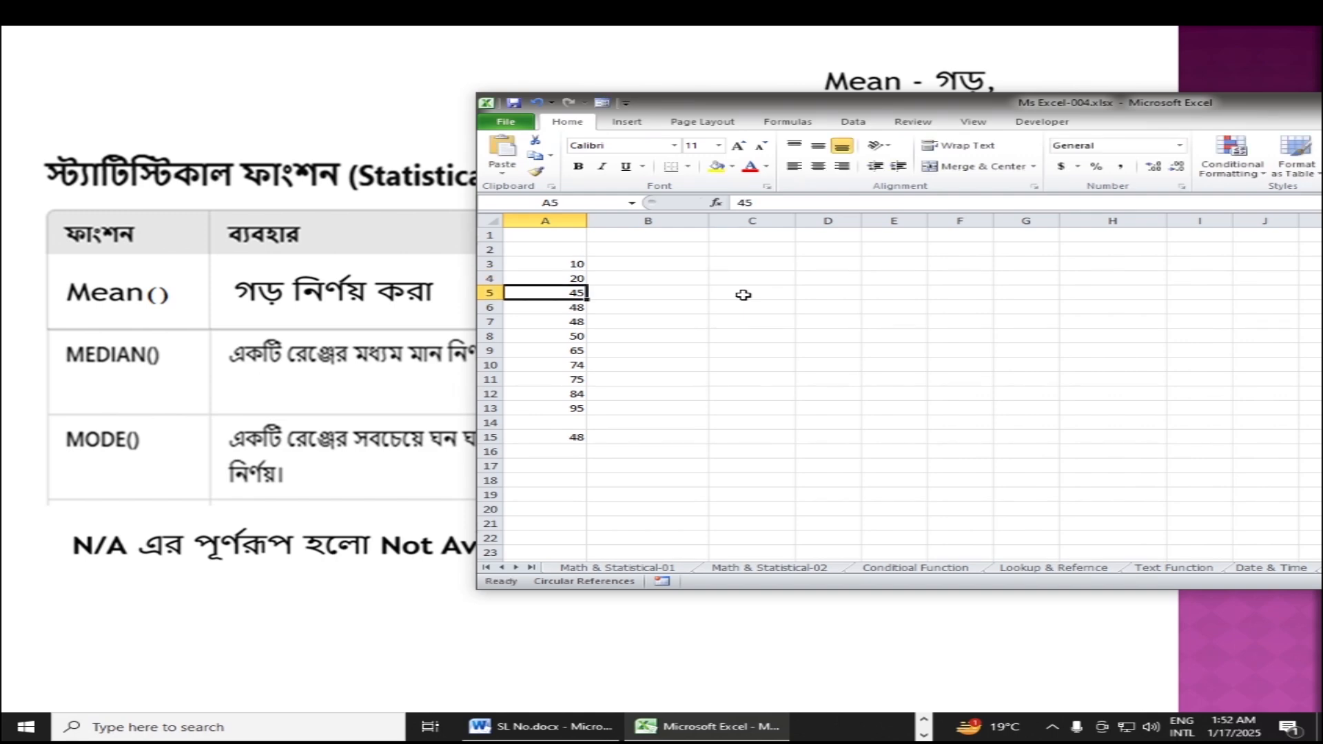
- Set cell A6 to 41 and compare the MODE formula's result in A15 with the slide's N/A explanation
left_click(574, 310)
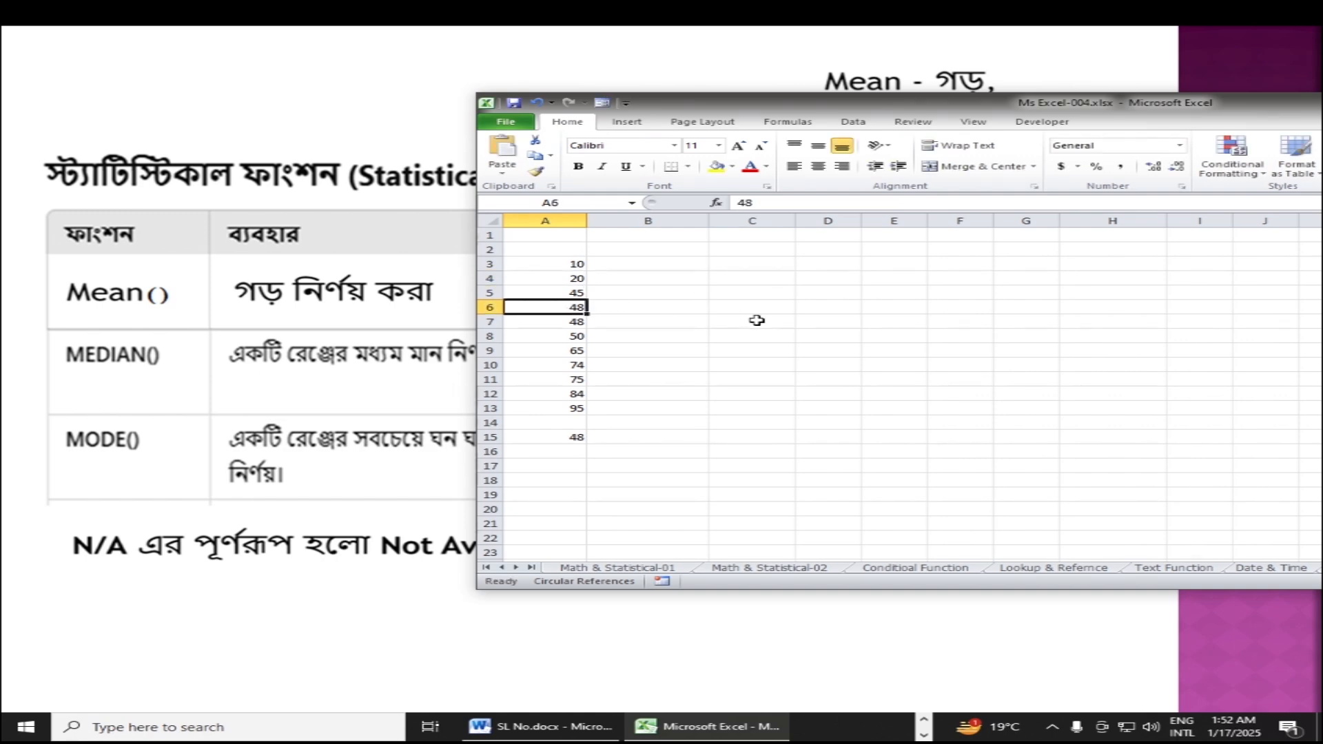
type("41")
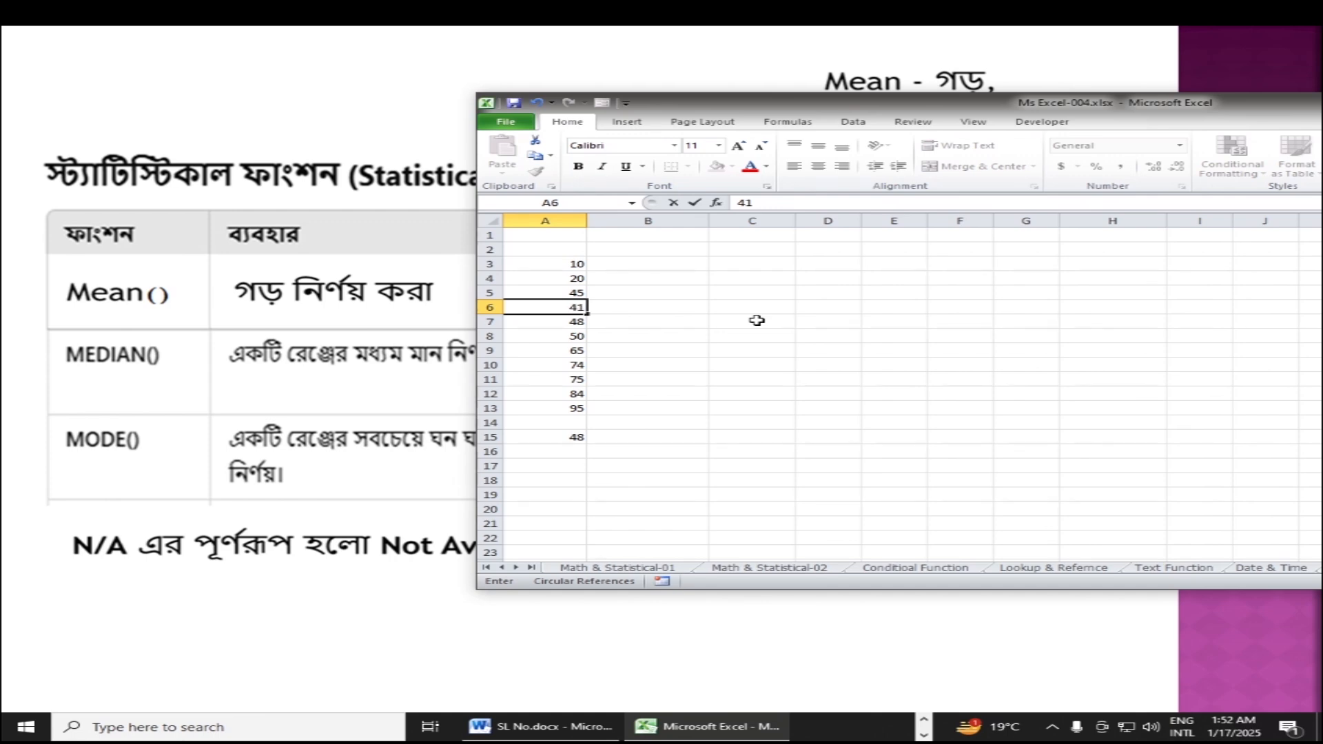
key("Return")
left_click(545, 437)
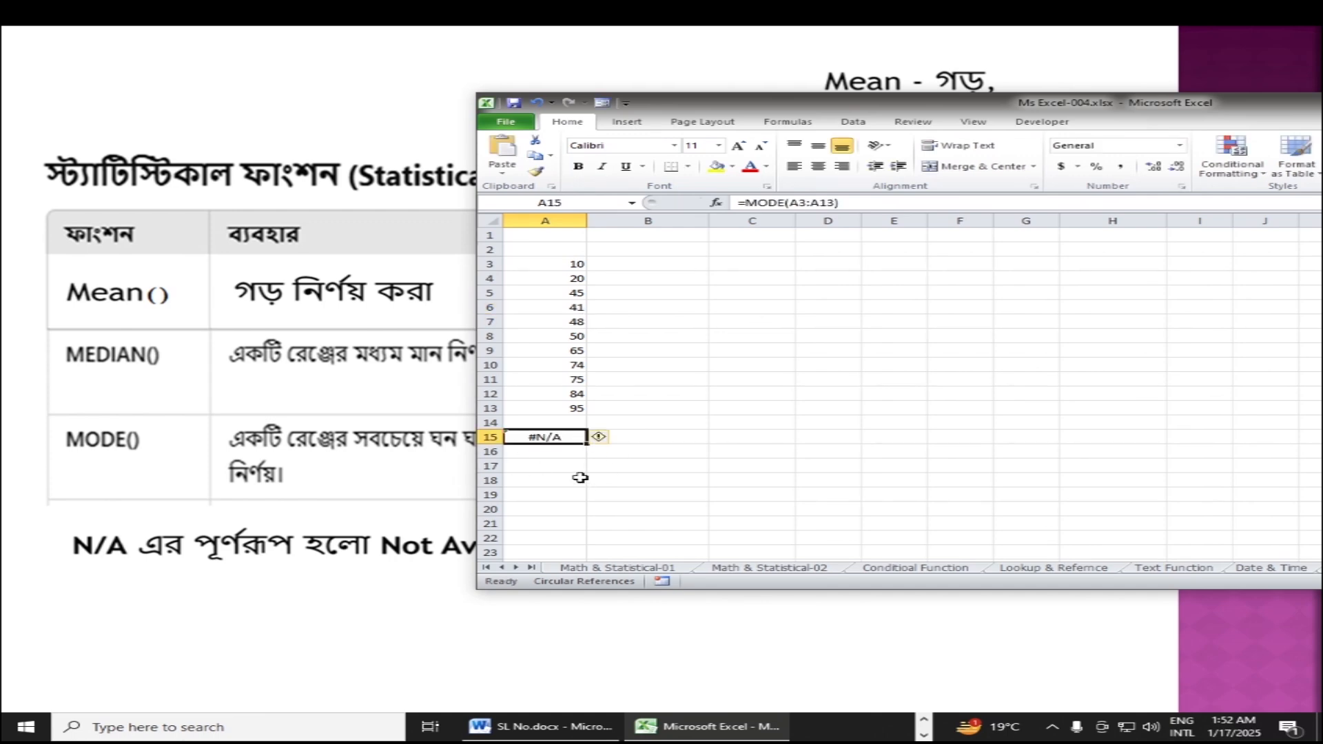
left_click_drag(787, 110, 987, 86)
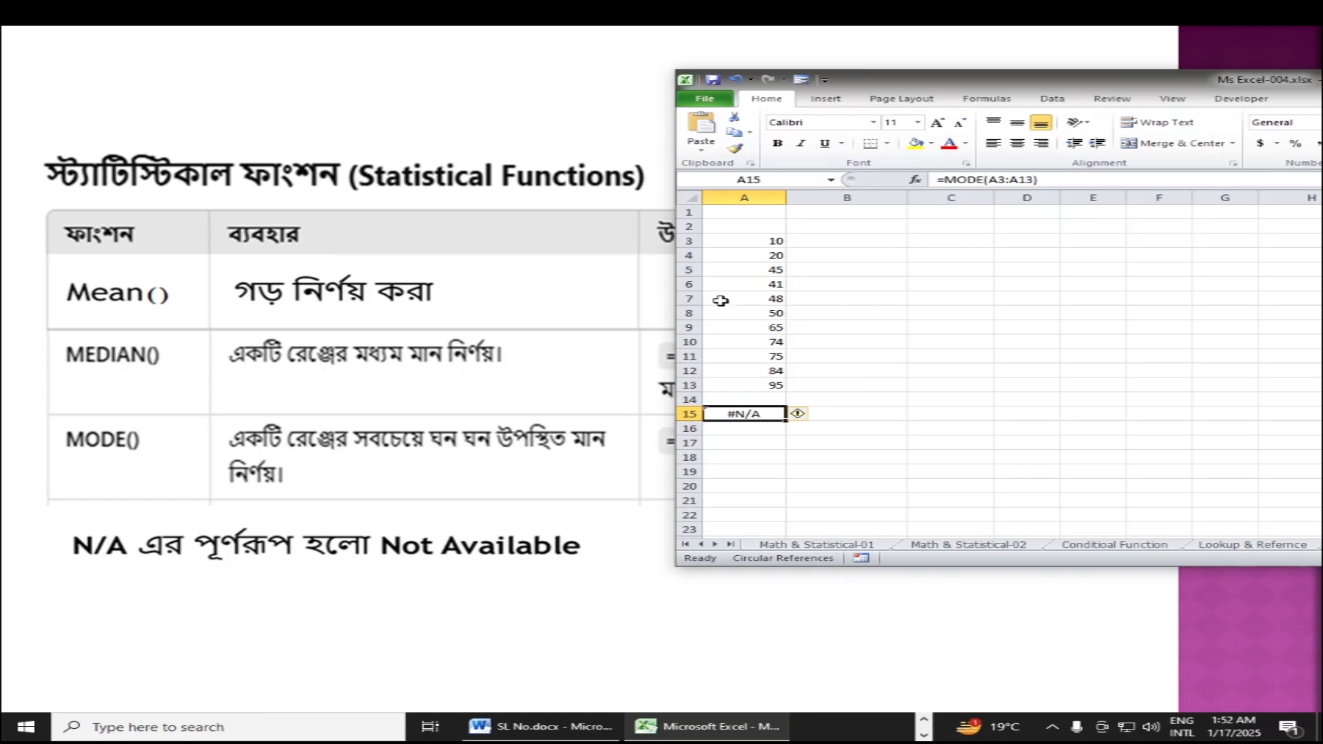
left_click_drag(1048, 80, 831, 69)
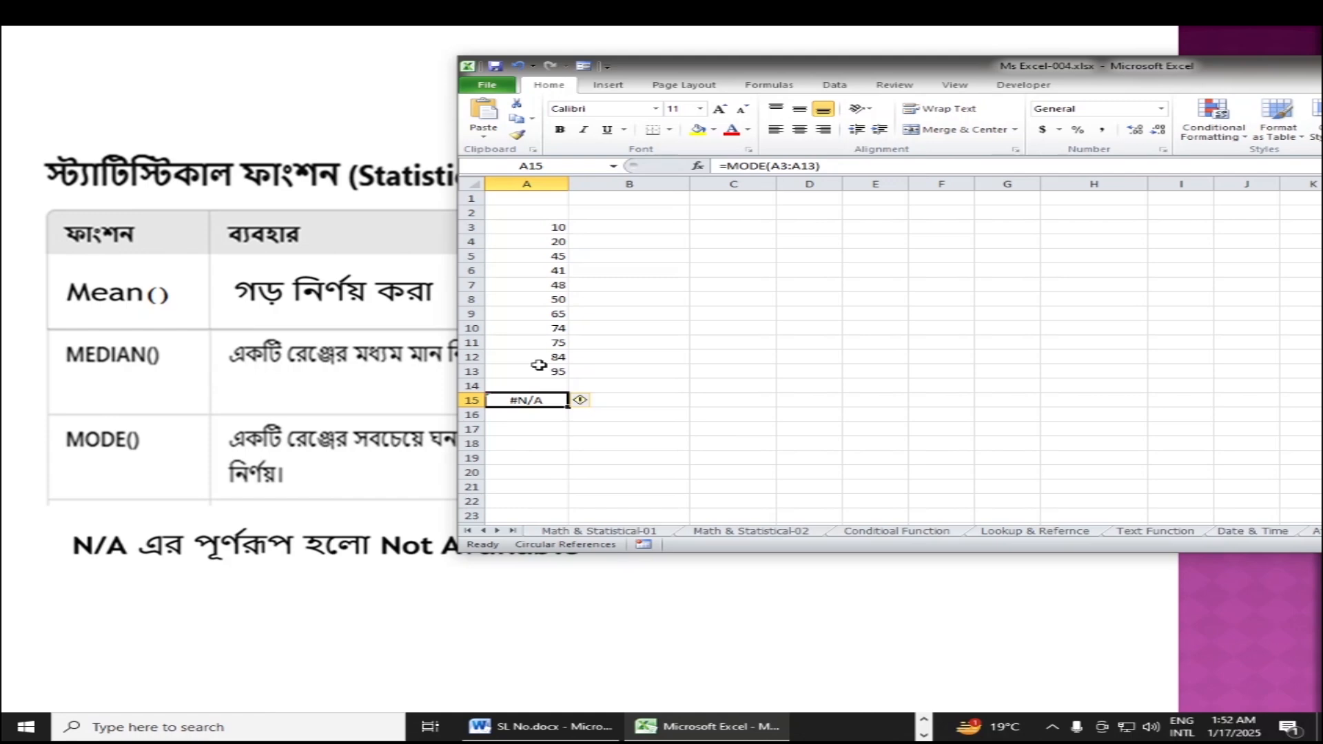
- Set cell A10 to 50 to repeat the number in A8, and recheck the MODE formula in A15
left_click(557, 331)
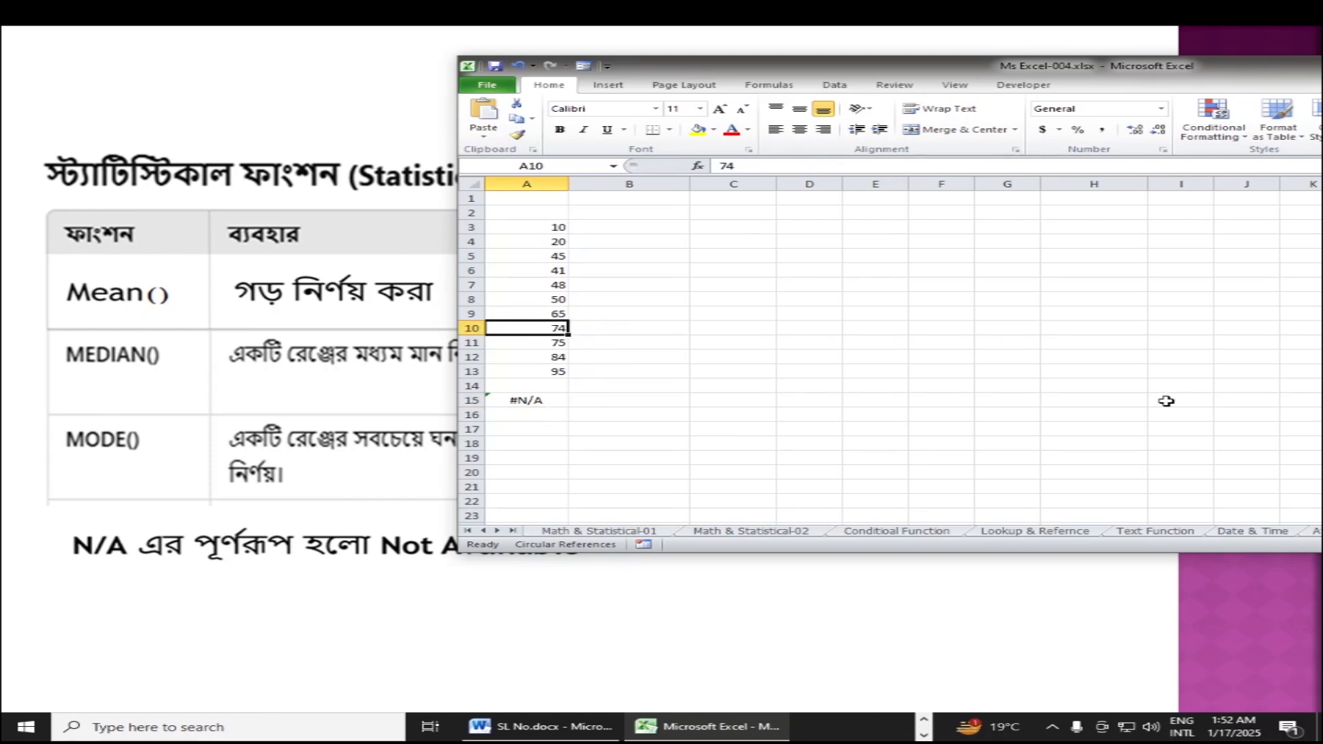
type("50")
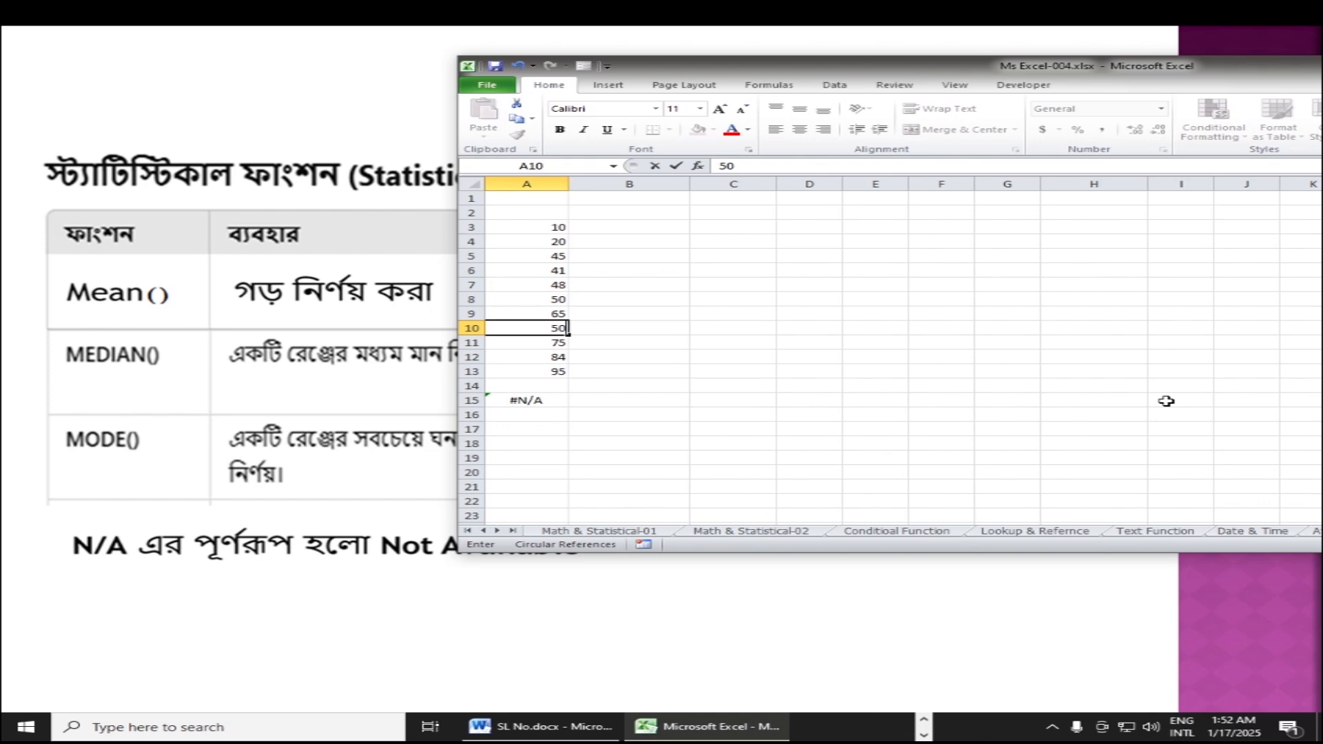
key("Return")
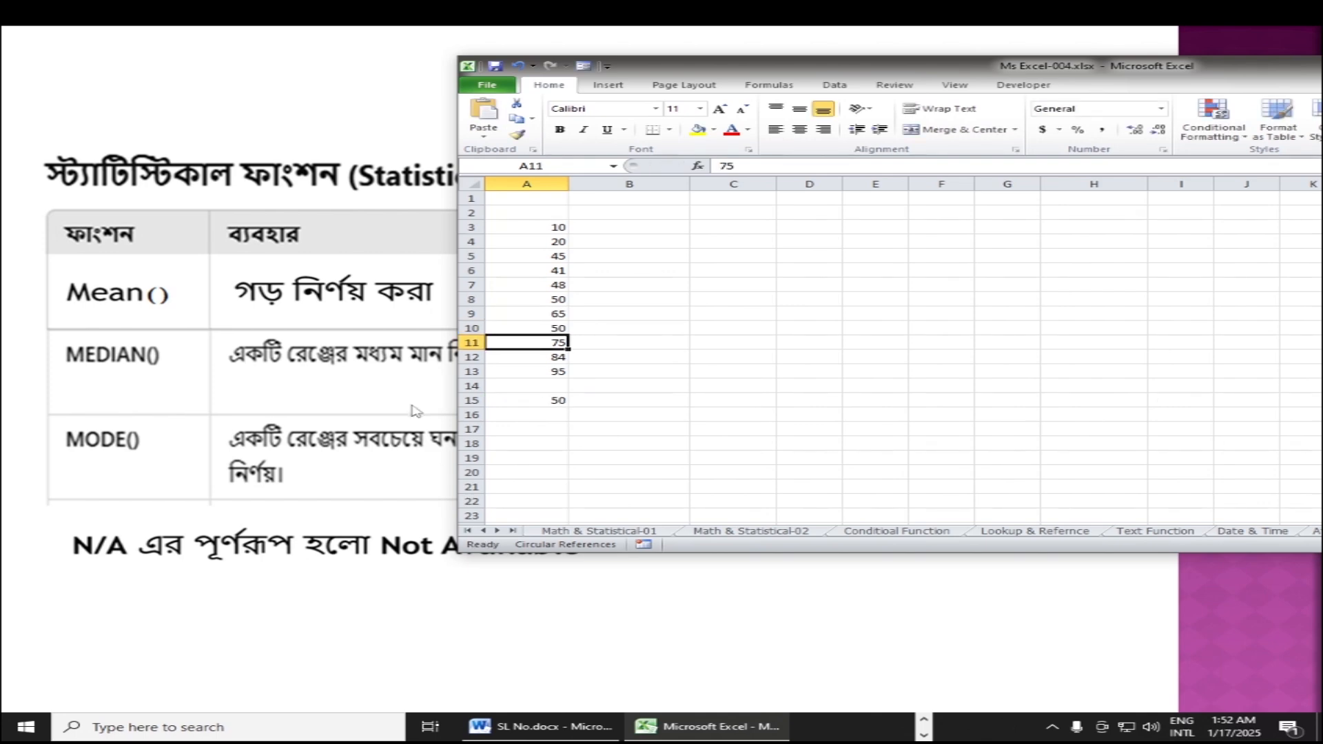
left_click(551, 400)
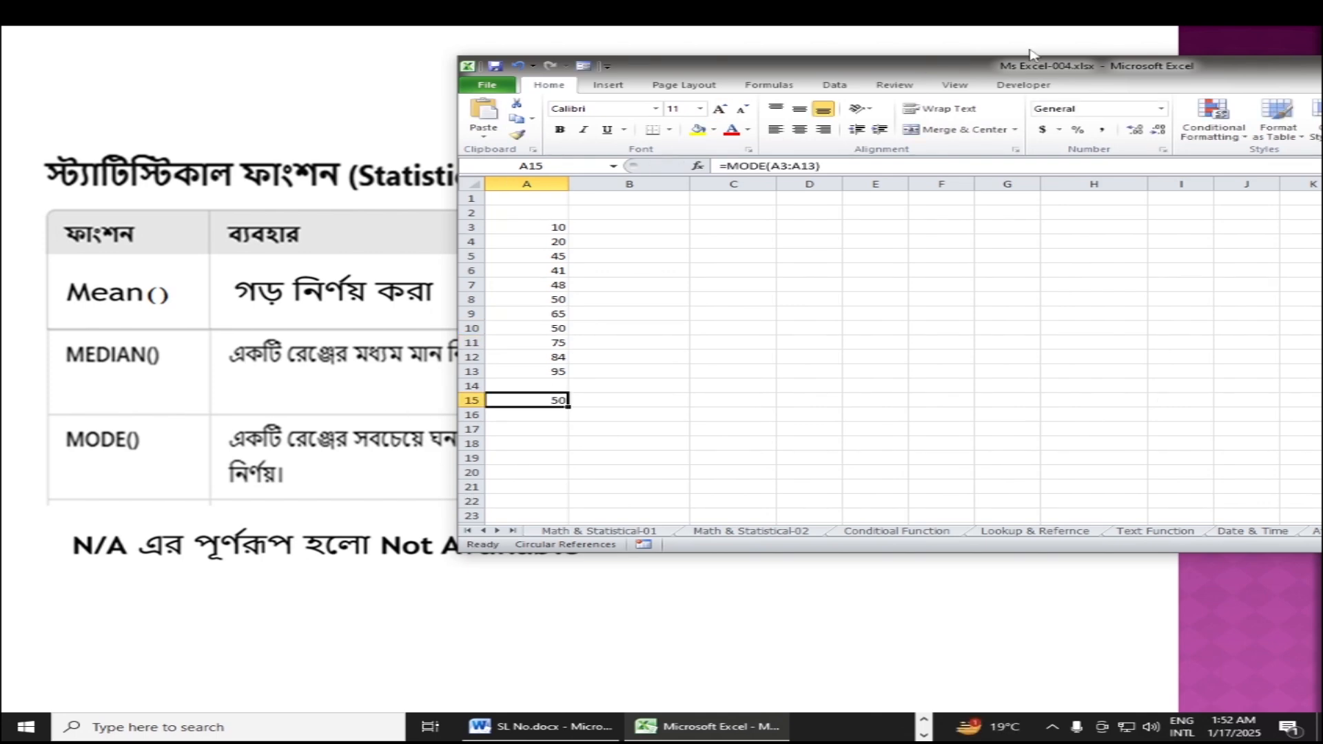
- Move the workbook window back over the slide so that its full width fits on the screen
left_click_drag(1038, 67, 609, 59)
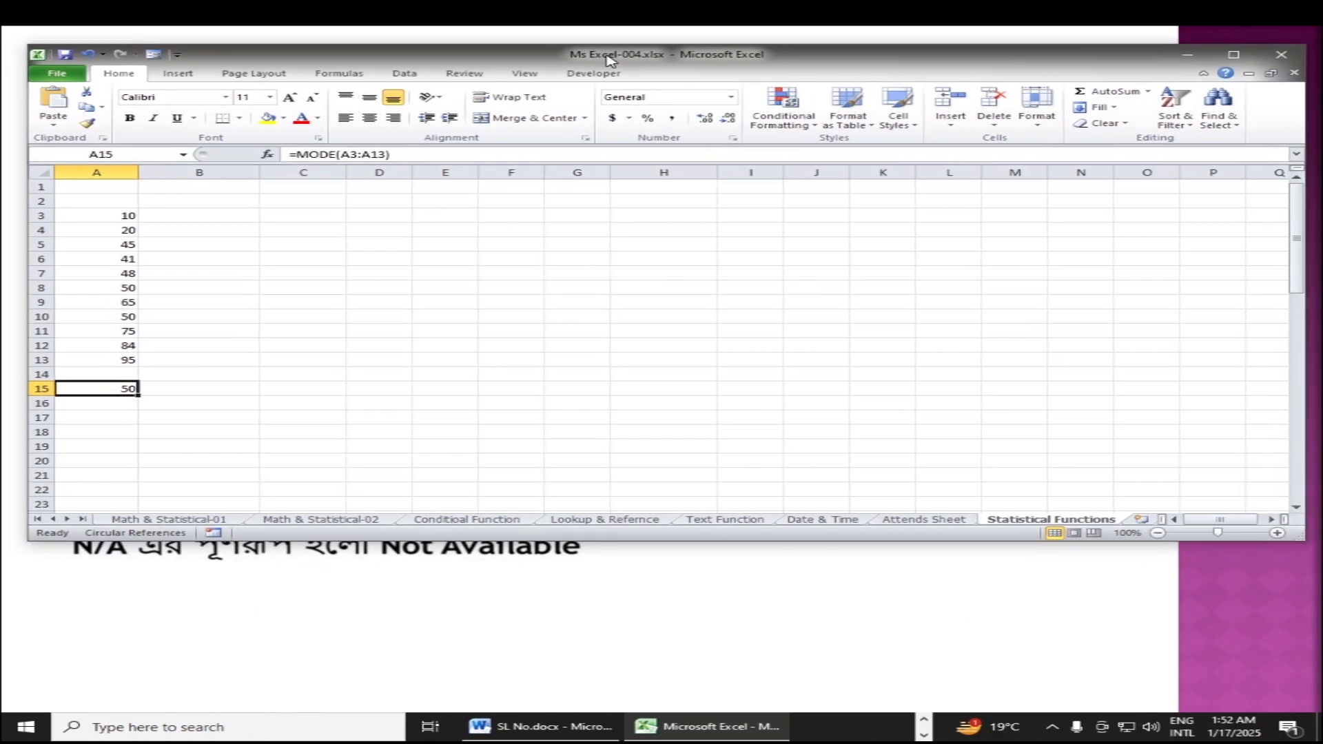
left_click(1253, 59)
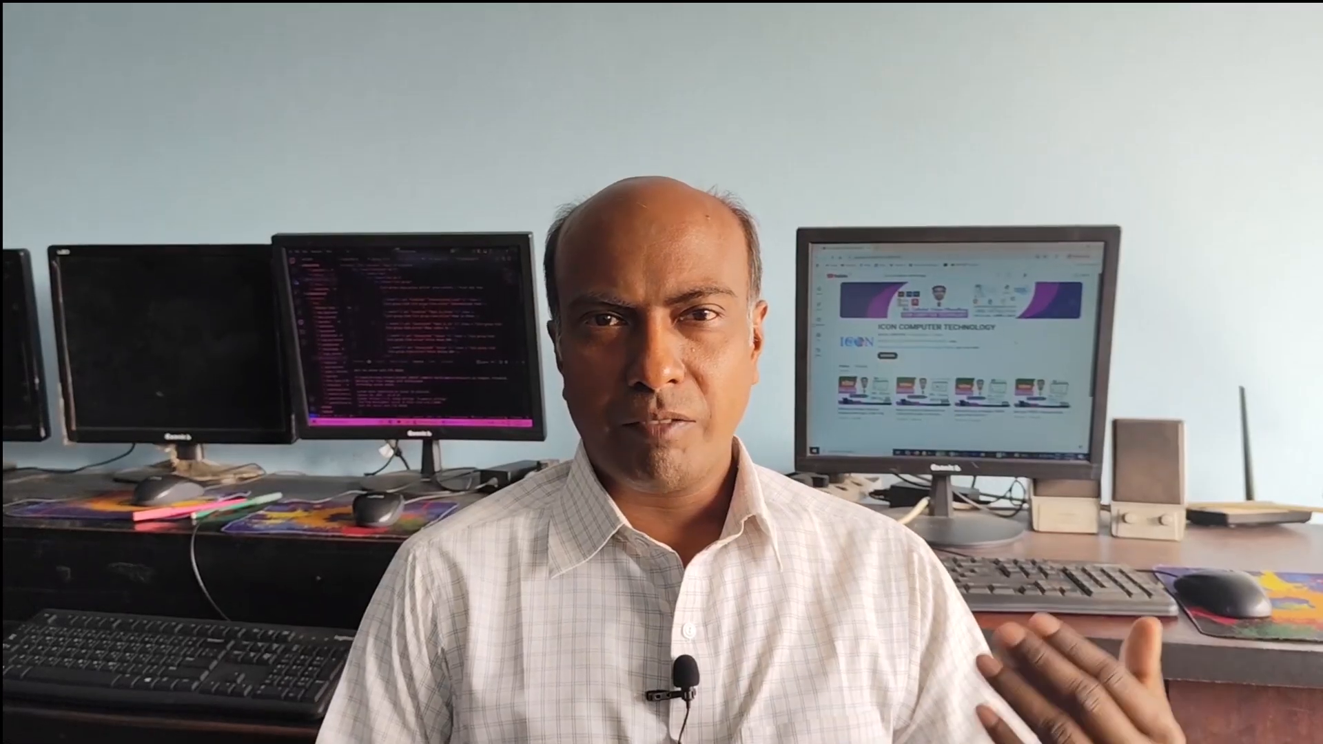